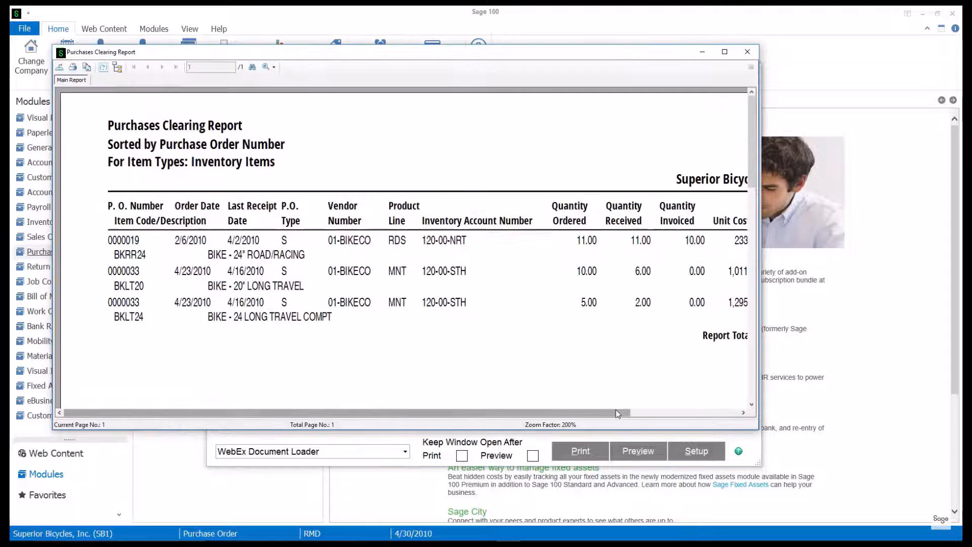
Step: Examine the unit cost and Purchases Clearing columns of the previewed Purchases Clearing Report, including the report total, and close the preview
{"action": "left_click_drag", "start_coordinate": [677, 413], "coordinate": [705, 415]}
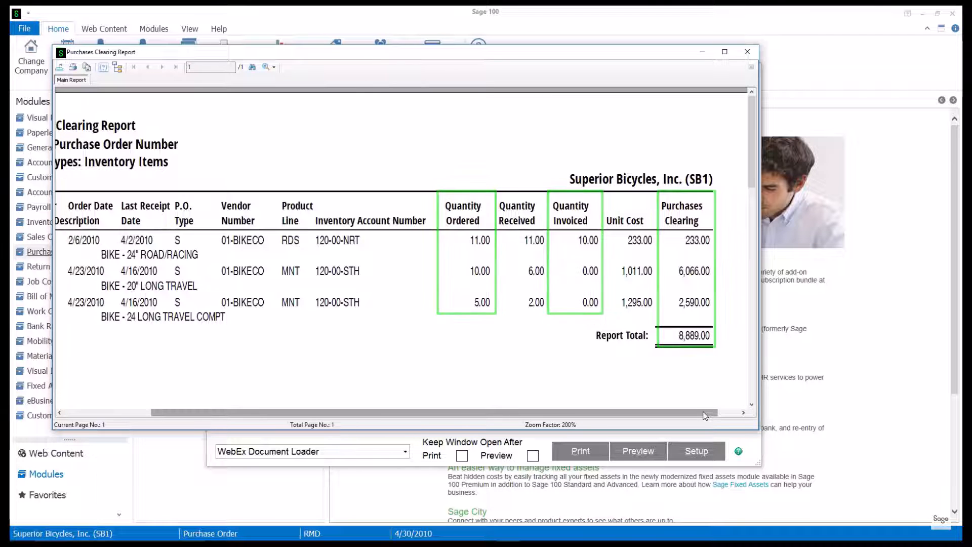
{"action": "left_click", "coordinate": [751, 51]}
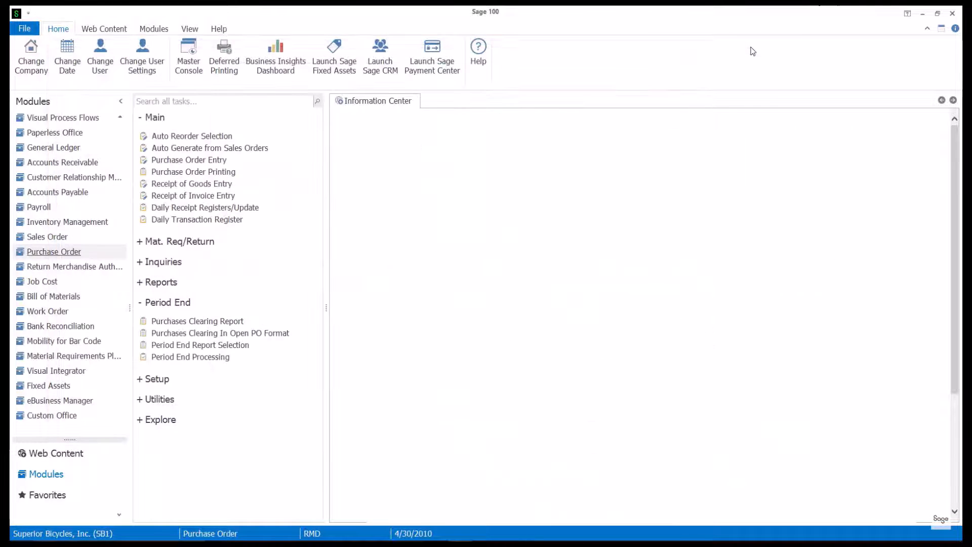
Step: Open the General Ledger Trial Balance and filter Account Number with Begins with, looking up 203 and choosing the Purchases Clearing account
{"action": "left_click", "coordinate": [75, 148]}
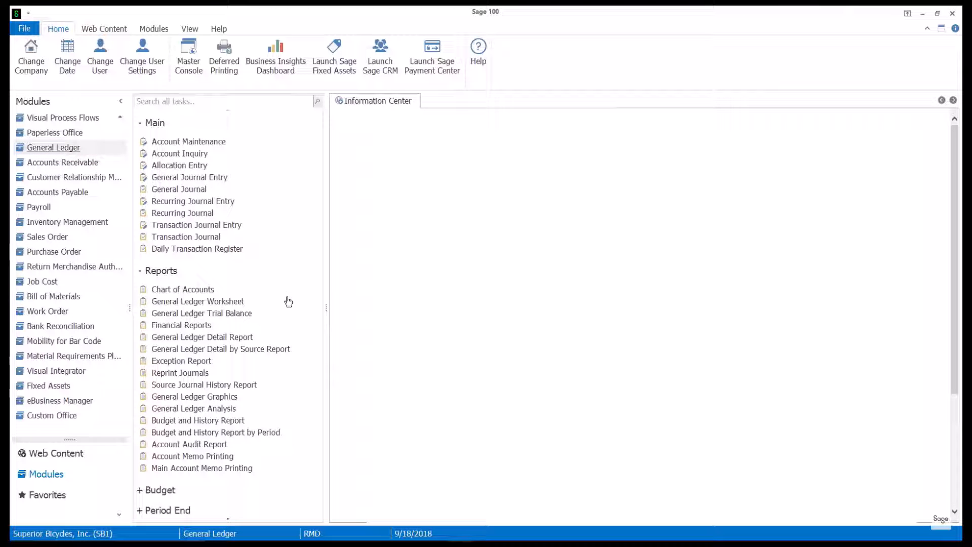
{"action": "left_click", "coordinate": [240, 314]}
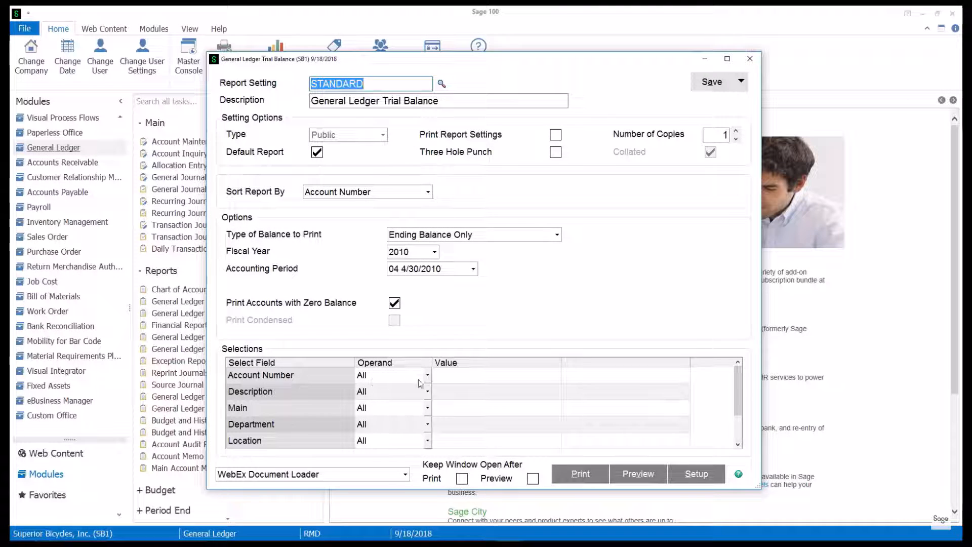
{"action": "left_click", "coordinate": [427, 375]}
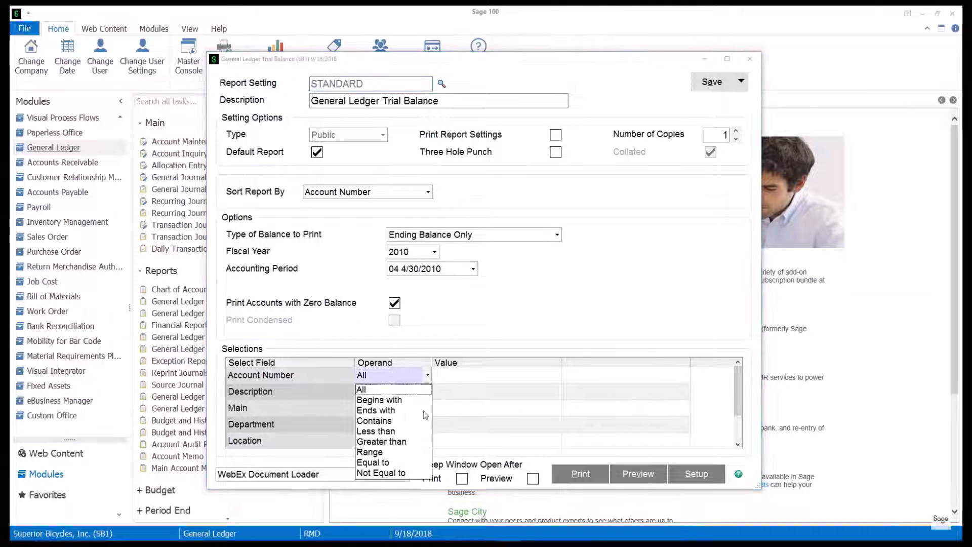
{"action": "left_click", "coordinate": [388, 403]}
{"action": "left_click", "coordinate": [446, 380]}
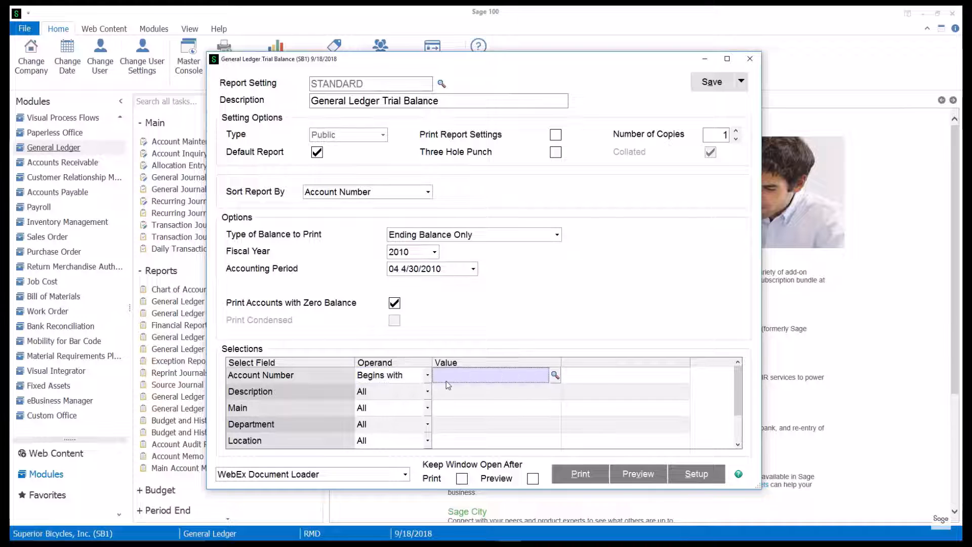
{"action": "type", "text": "203"}
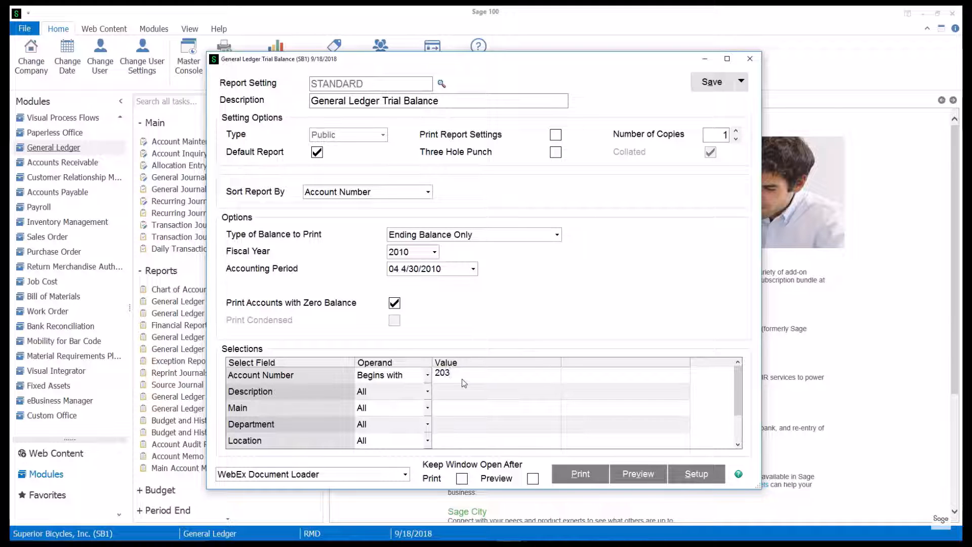
{"action": "key", "text": "F2"}
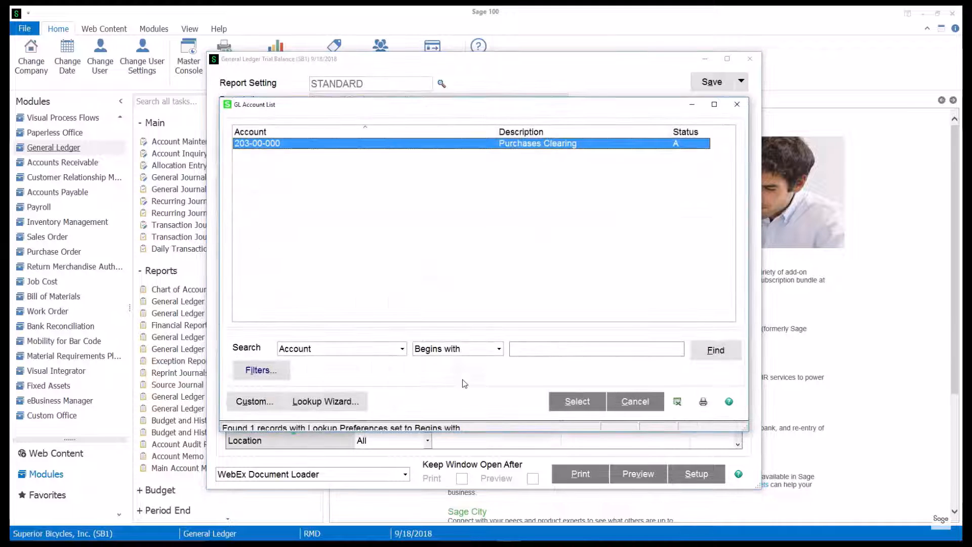
{"action": "double_click", "coordinate": [494, 144]}
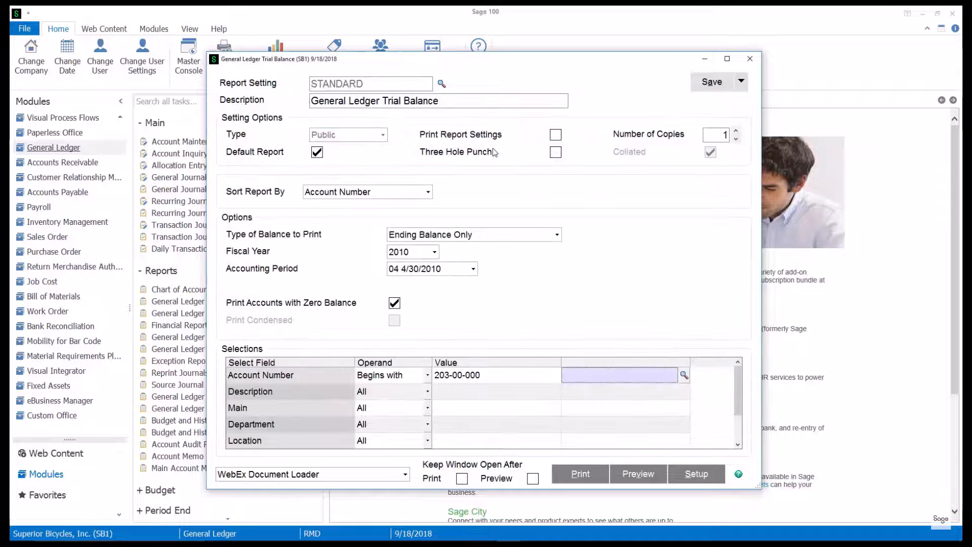
Step: Preview the trial balance for Superior Bicycles, check the Purchases Clearing credit balance, and close the preview
{"action": "left_click", "coordinate": [640, 480]}
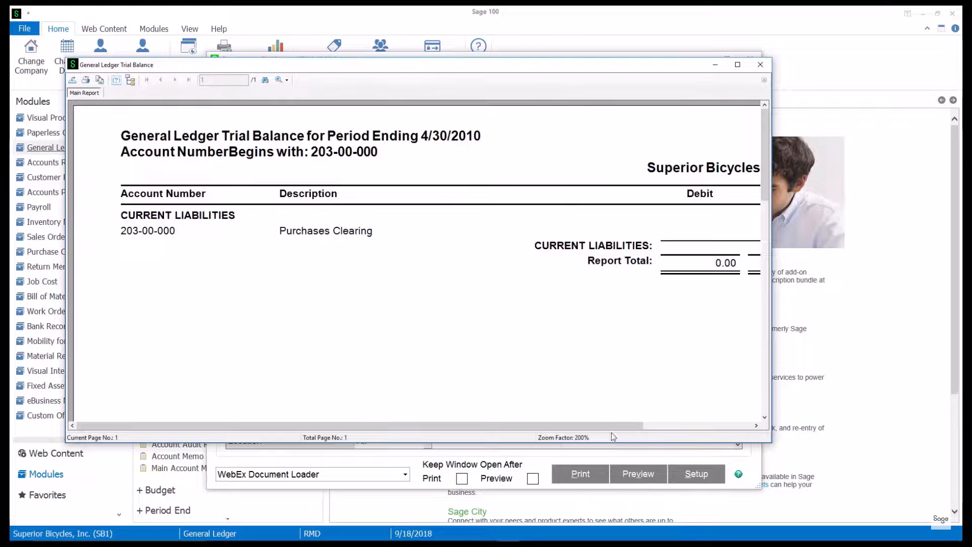
{"action": "left_click_drag", "start_coordinate": [614, 427], "coordinate": [711, 433]}
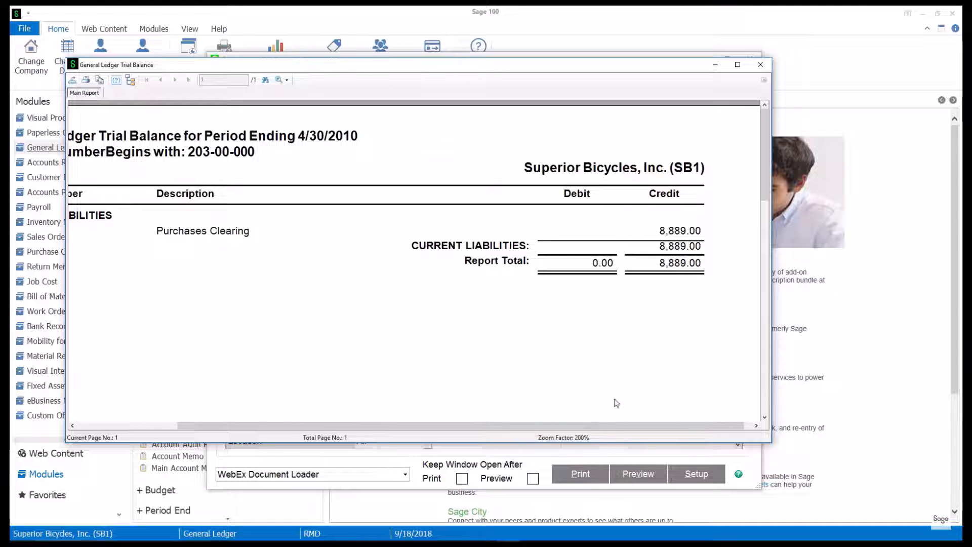
{"action": "left_click", "coordinate": [760, 64]}
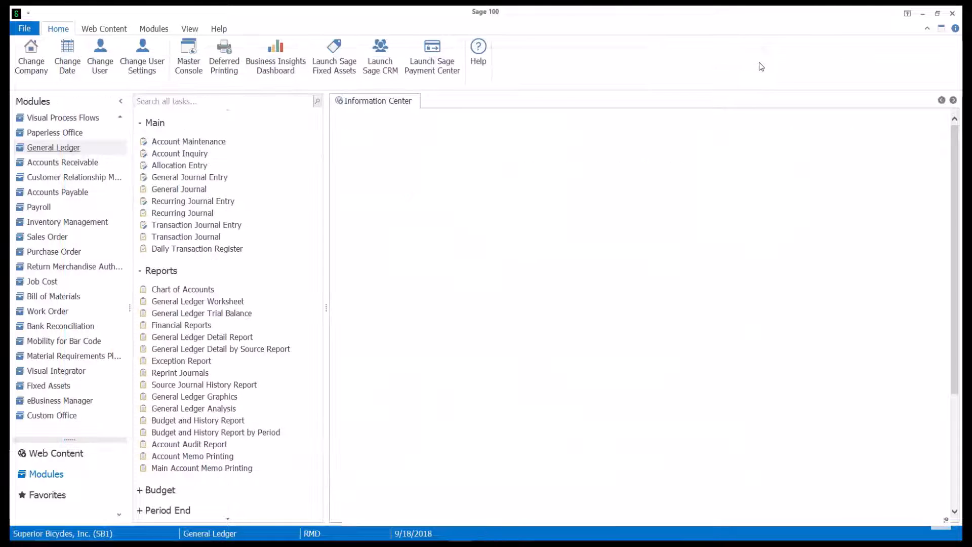
Step: Switch the active company to ABC, ABC Distribution and Service Corp
{"action": "double_click", "coordinate": [169, 532]}
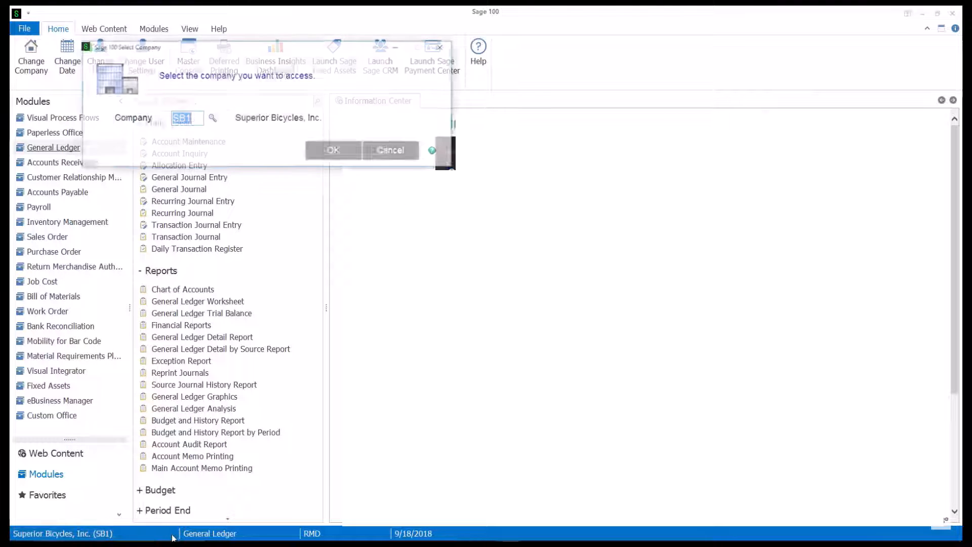
{"action": "left_click", "coordinate": [211, 118]}
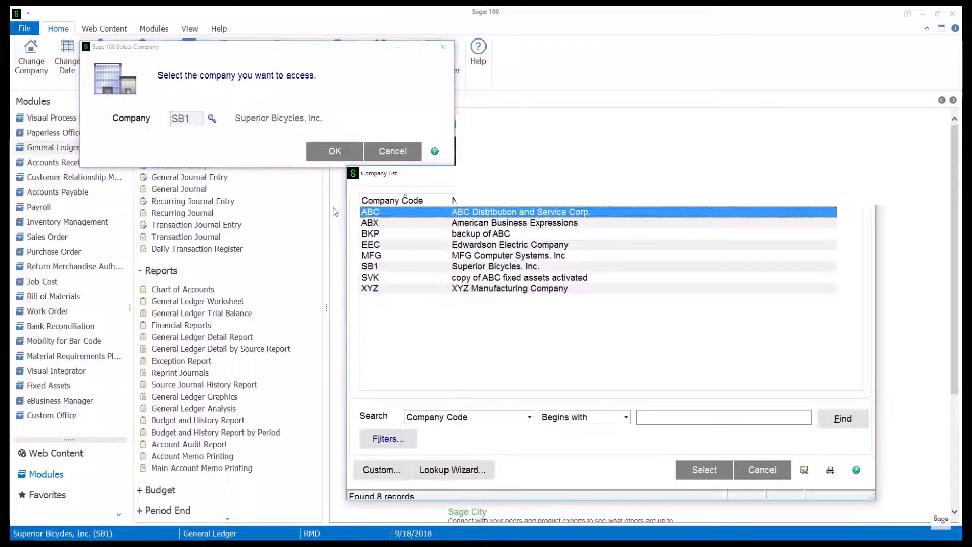
{"action": "double_click", "coordinate": [363, 212]}
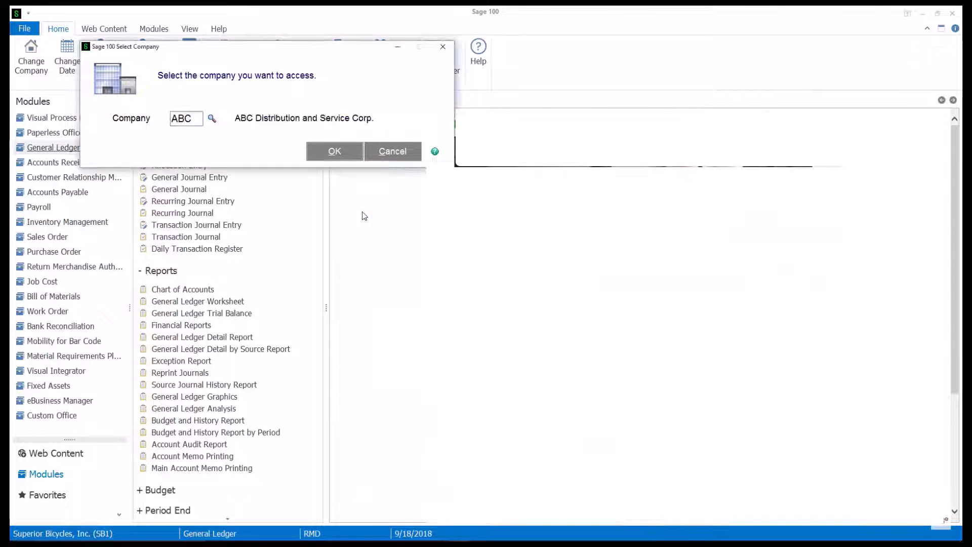
{"action": "left_click", "coordinate": [346, 154]}
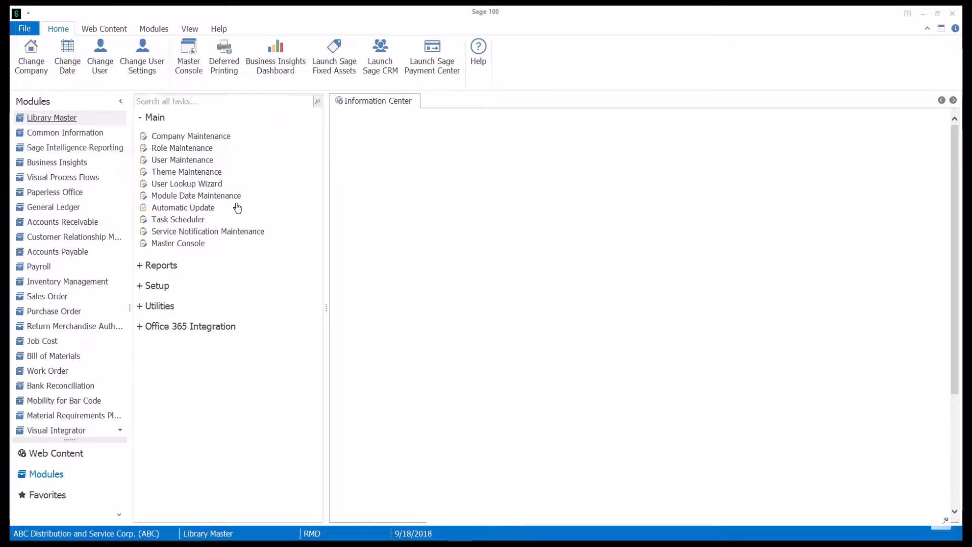
Step: Preview the Purchase Order module's Purchases Clearing Report for ABC with the STANDARD setting, check its report total, and close it
{"action": "left_click", "coordinate": [81, 311]}
{"action": "left_click", "coordinate": [175, 323]}
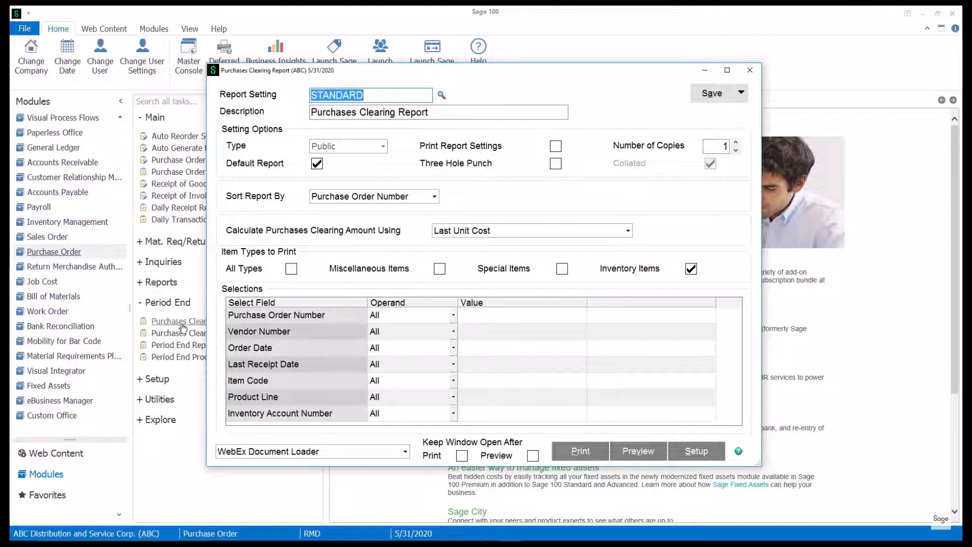
{"action": "left_click", "coordinate": [636, 454]}
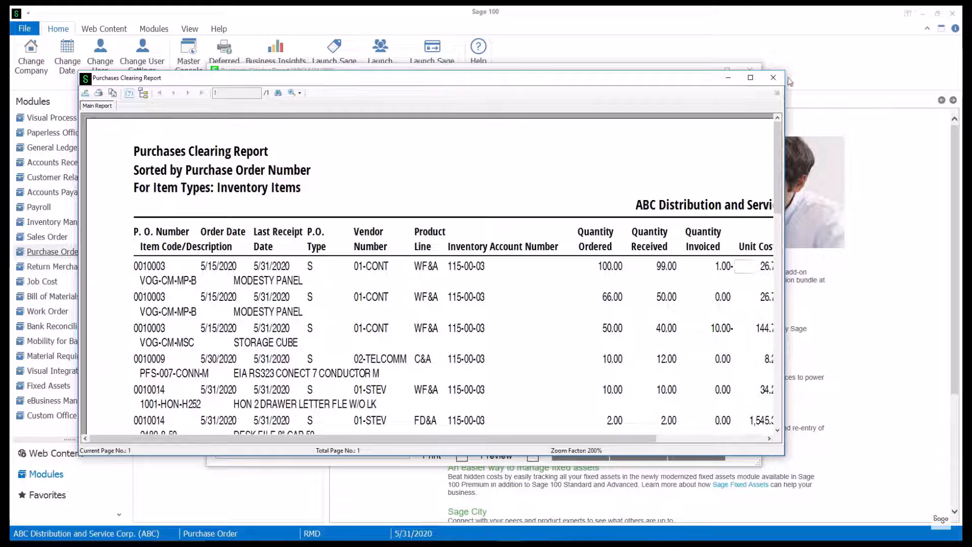
{"action": "left_click", "coordinate": [749, 77]}
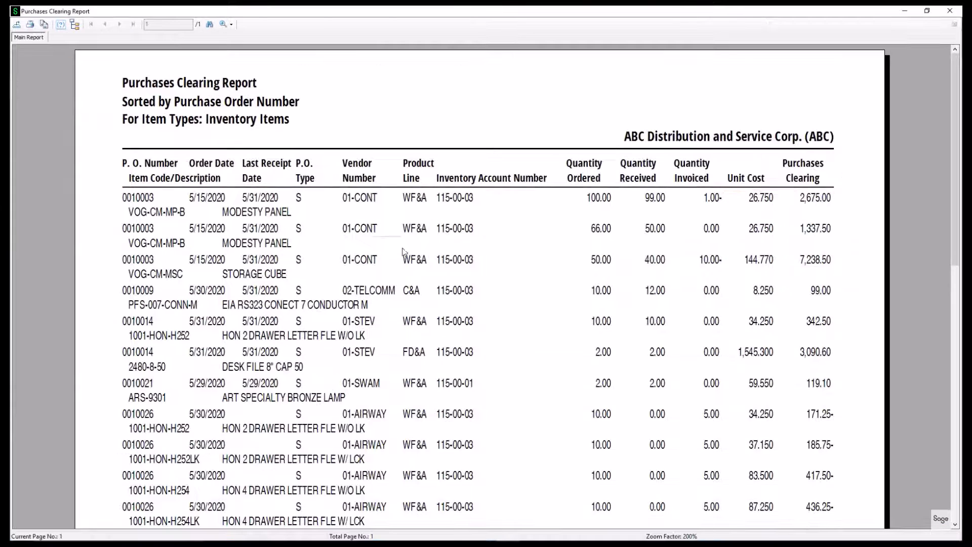
{"action": "scroll", "coordinate": [415, 261], "scroll_direction": "down", "scroll_amount": 10}
{"action": "scroll", "coordinate": [420, 259], "scroll_direction": "up", "scroll_amount": 3}
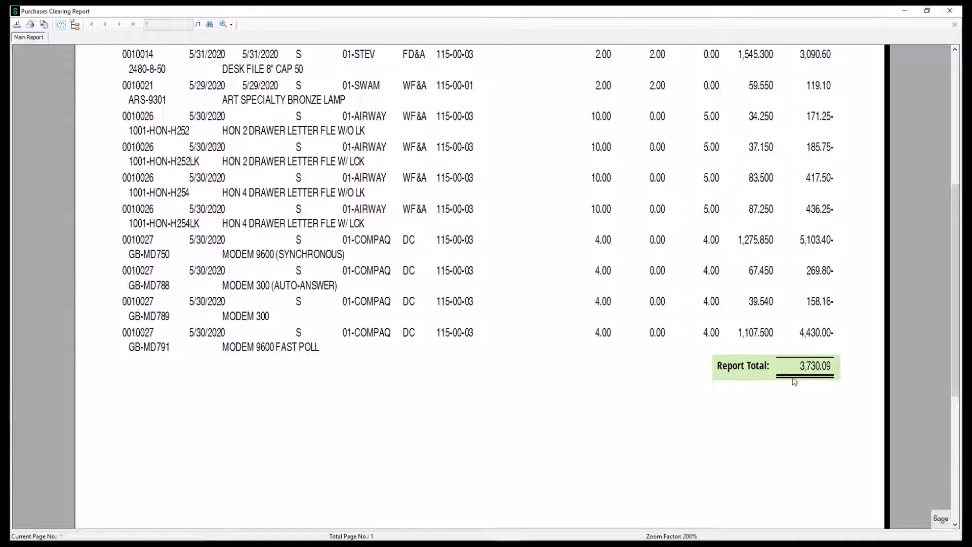
{"action": "left_click", "coordinate": [950, 11]}
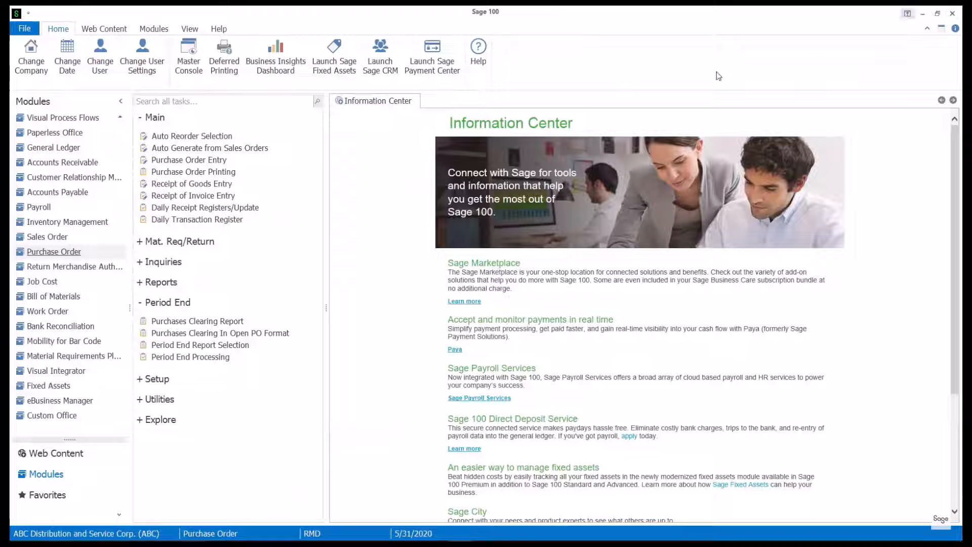
Step: Open the General Ledger Trial Balance for ABC and filter Account Number with Begins with, looking up 200 and choosing the Purchases clearing account
{"action": "left_click", "coordinate": [63, 151]}
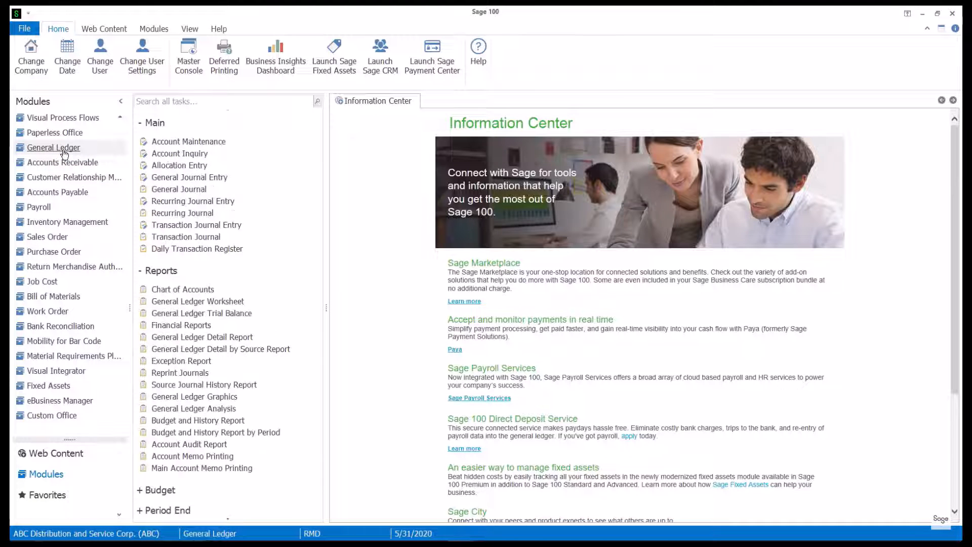
{"action": "left_click", "coordinate": [249, 315]}
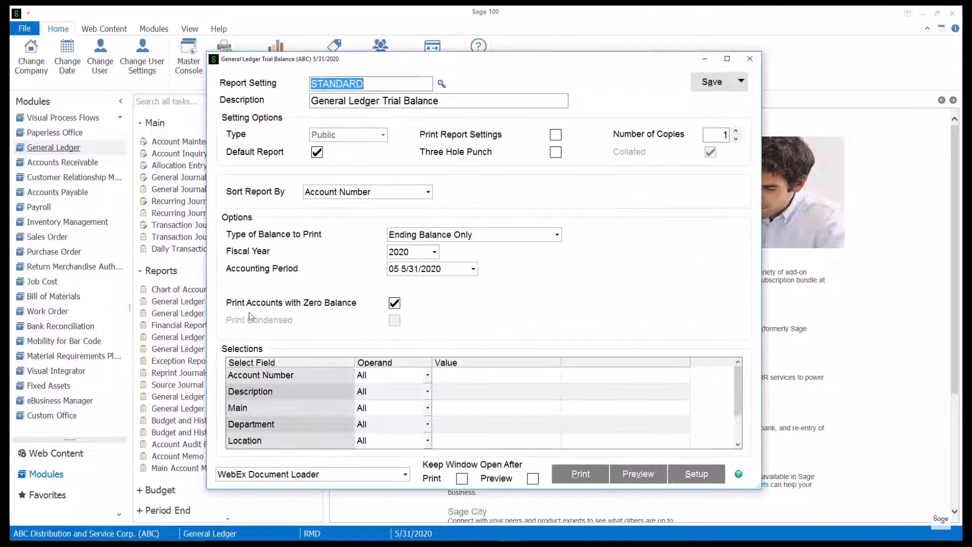
{"action": "left_click", "coordinate": [428, 375]}
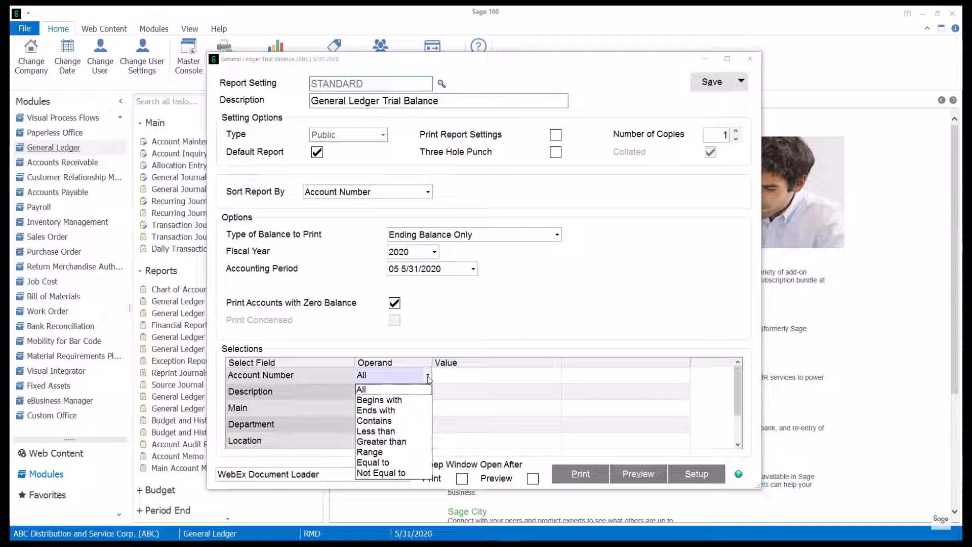
{"action": "left_click", "coordinate": [402, 400]}
{"action": "left_click", "coordinate": [449, 382]}
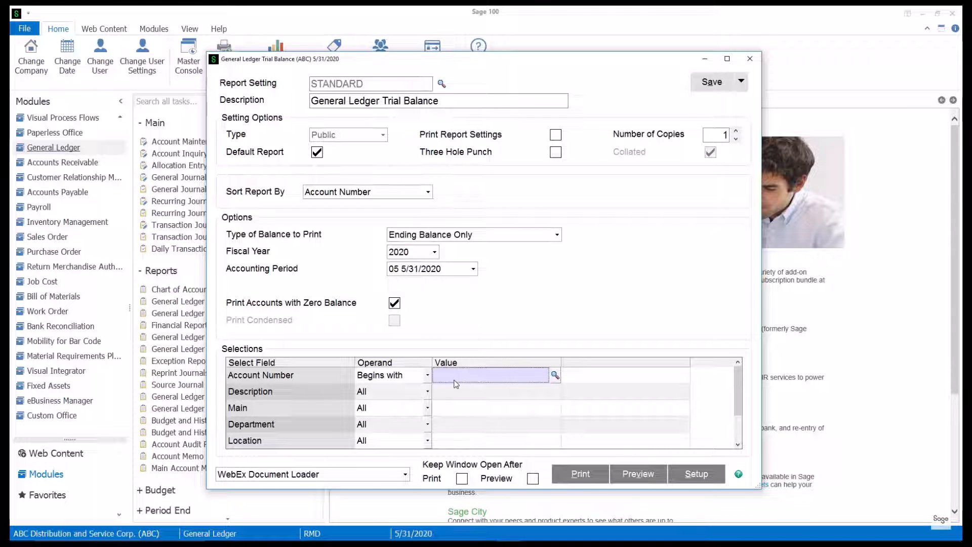
{"action": "type", "text": "200"}
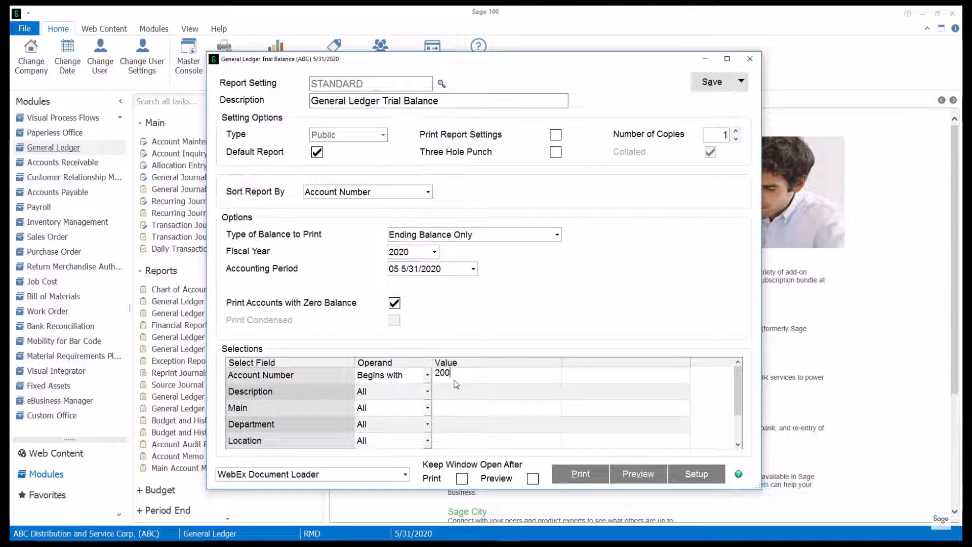
{"action": "key", "text": "F2"}
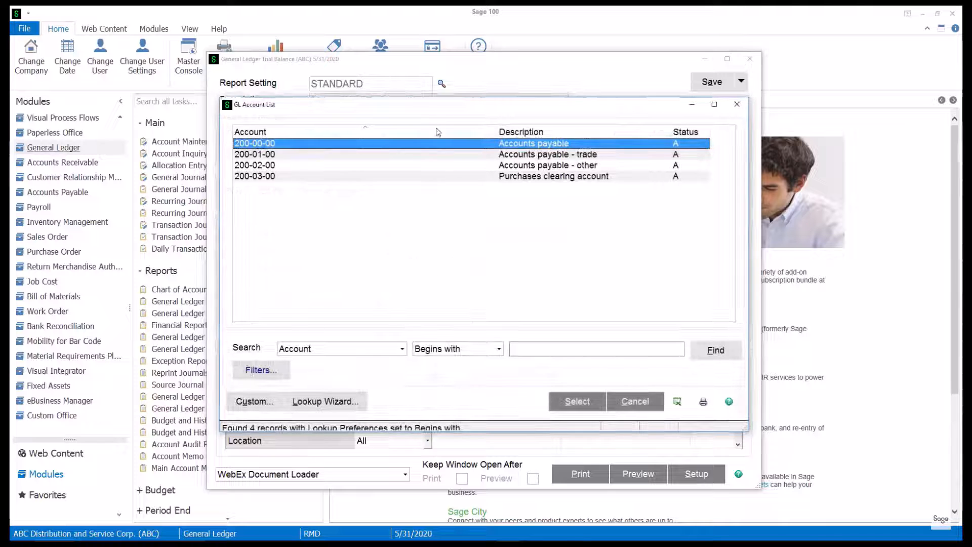
{"action": "left_click", "coordinate": [512, 176]}
{"action": "double_click", "coordinate": [513, 176]}
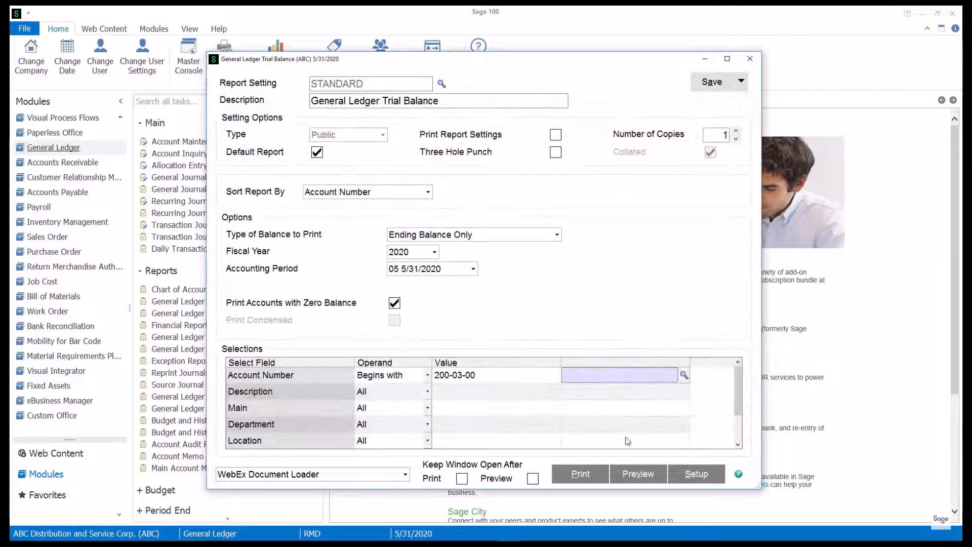
Step: Preview the ABC trial balance at full window size, check the Purchases clearing account's credit total, and close the preview
{"action": "left_click", "coordinate": [647, 479]}
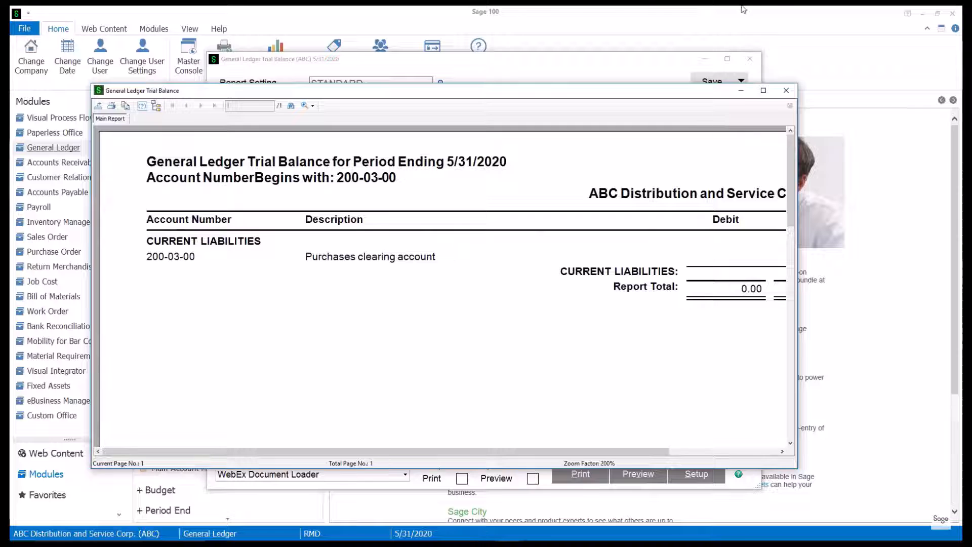
{"action": "left_click", "coordinate": [763, 91]}
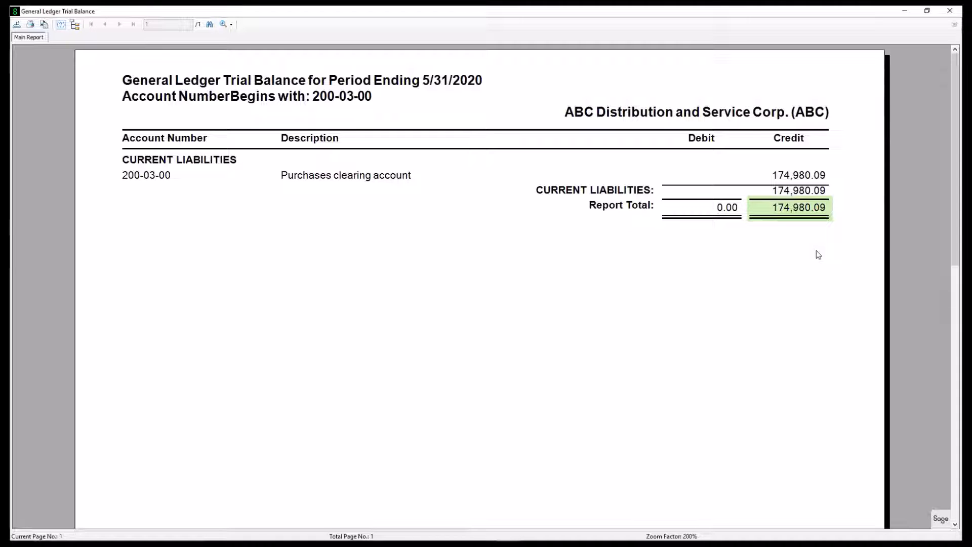
{"action": "left_click", "coordinate": [949, 11]}
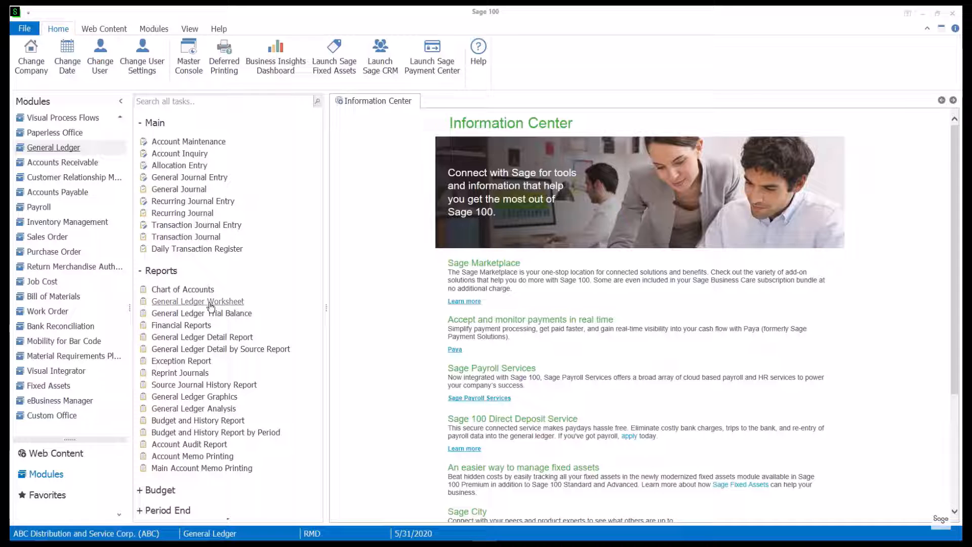
Step: Open the General Ledger Detail Report and filter Account Number with Begins with, looking up 200 and choosing the Purchases clearing account
{"action": "left_click", "coordinate": [208, 337]}
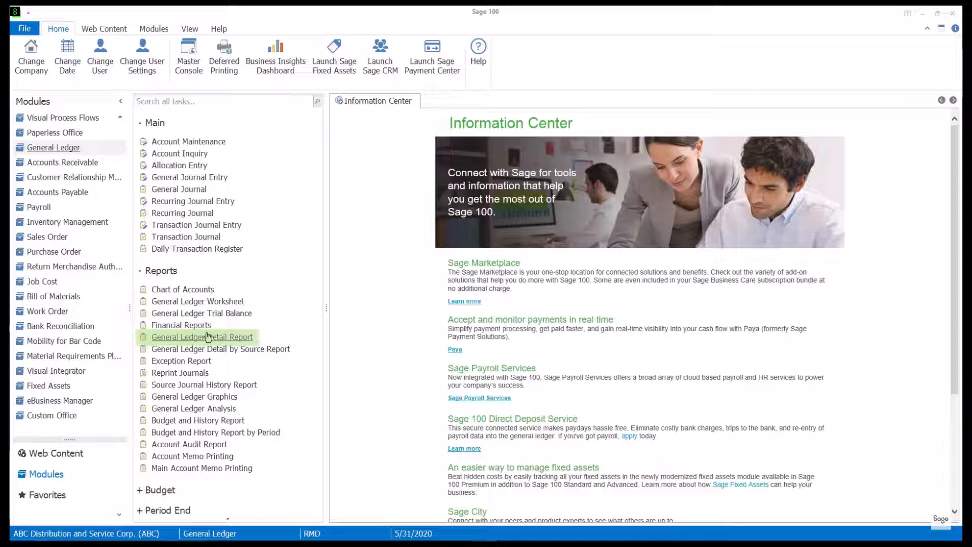
{"action": "key", "text": "Down"}
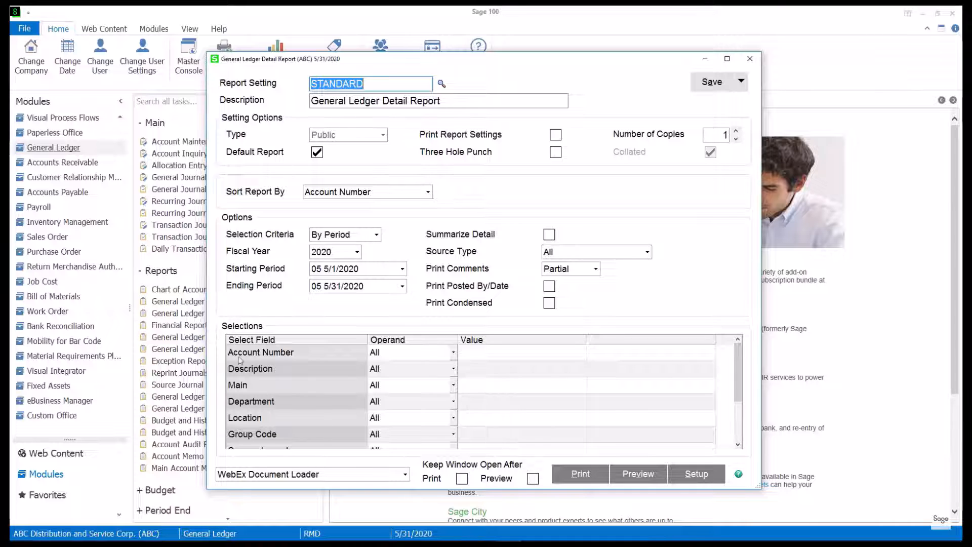
{"action": "left_click", "coordinate": [453, 353]}
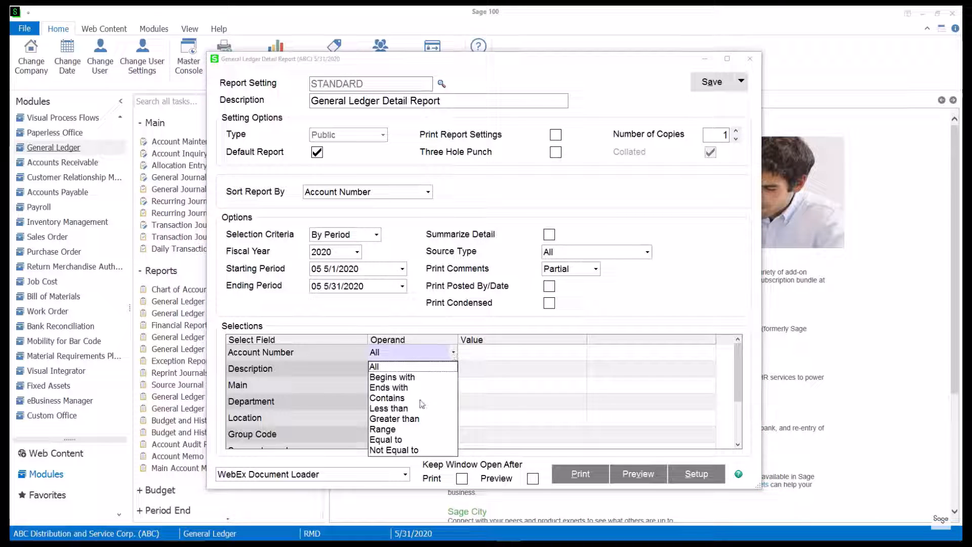
{"action": "left_click", "coordinate": [414, 377]}
{"action": "left_click", "coordinate": [474, 355]}
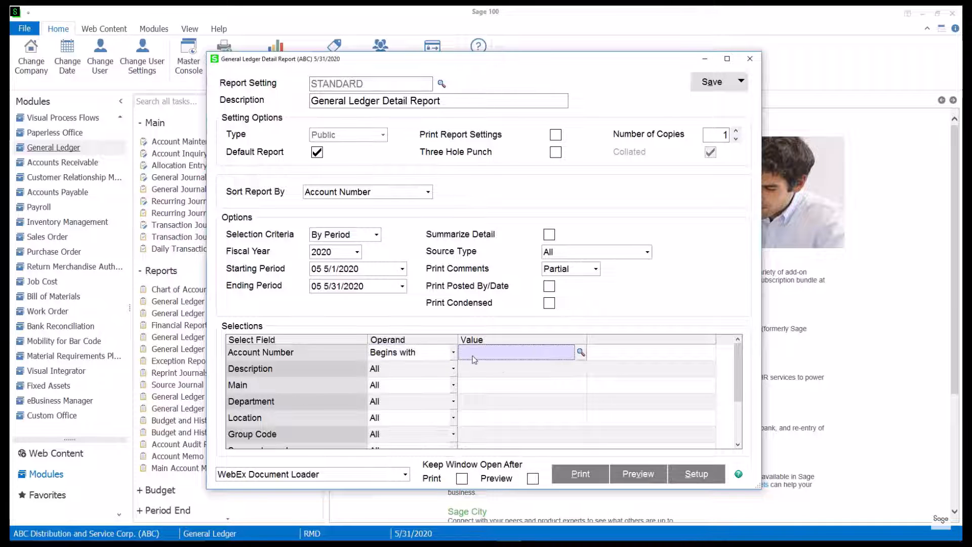
{"action": "type", "text": "200"}
{"action": "key", "text": "F2"}
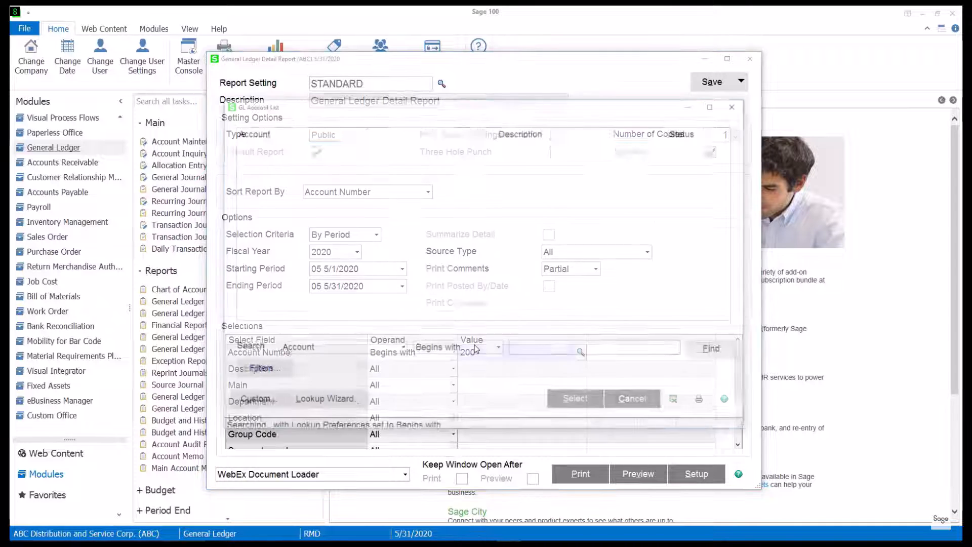
{"action": "double_click", "coordinate": [481, 178]}
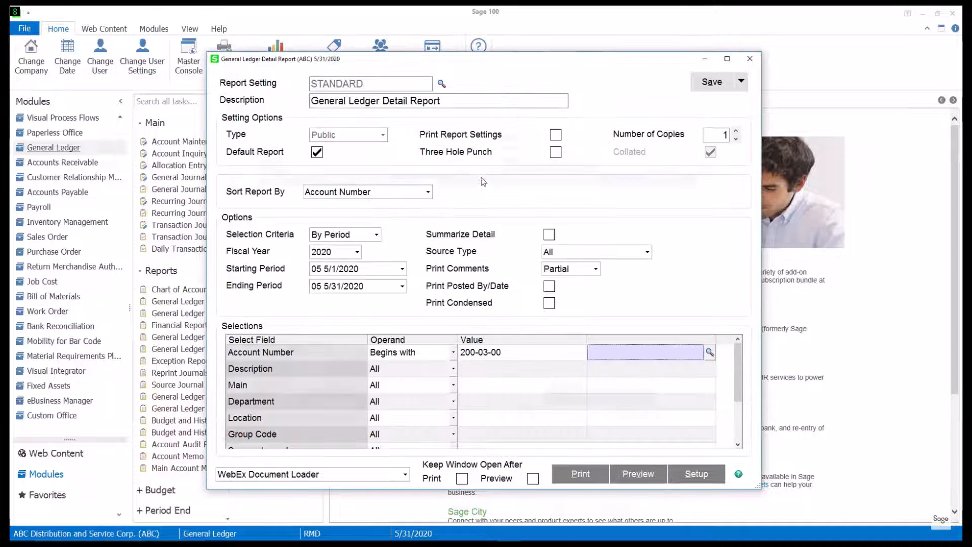
Step: Preview the detail report at full window size, examine the Purchases clearing account's postings through Ending Balance, and close the preview
{"action": "left_click", "coordinate": [637, 478]}
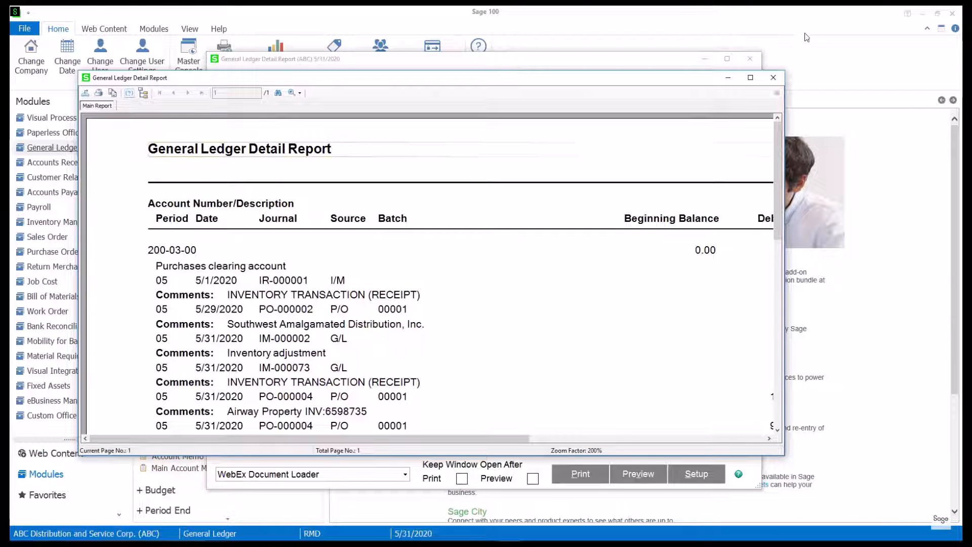
{"action": "left_click", "coordinate": [753, 78]}
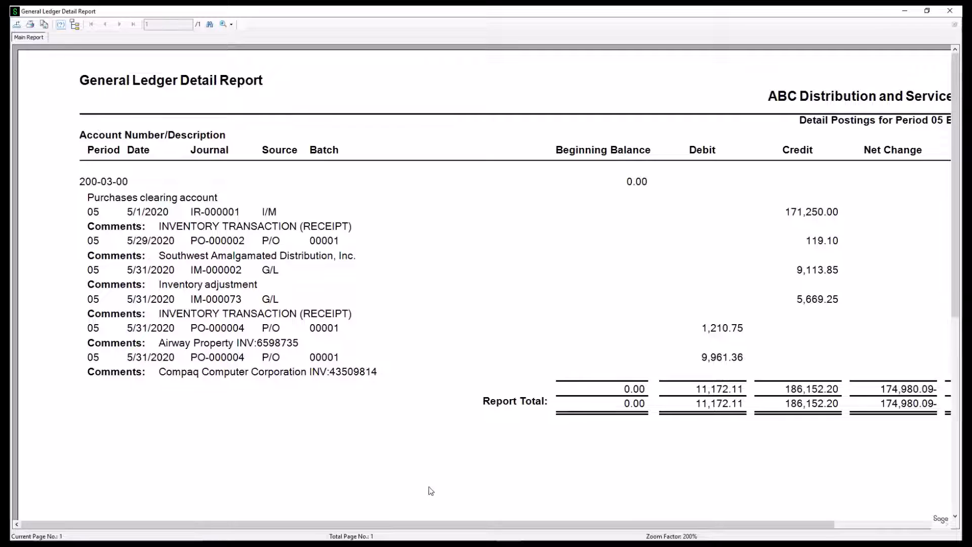
{"action": "left_click", "coordinate": [944, 528]}
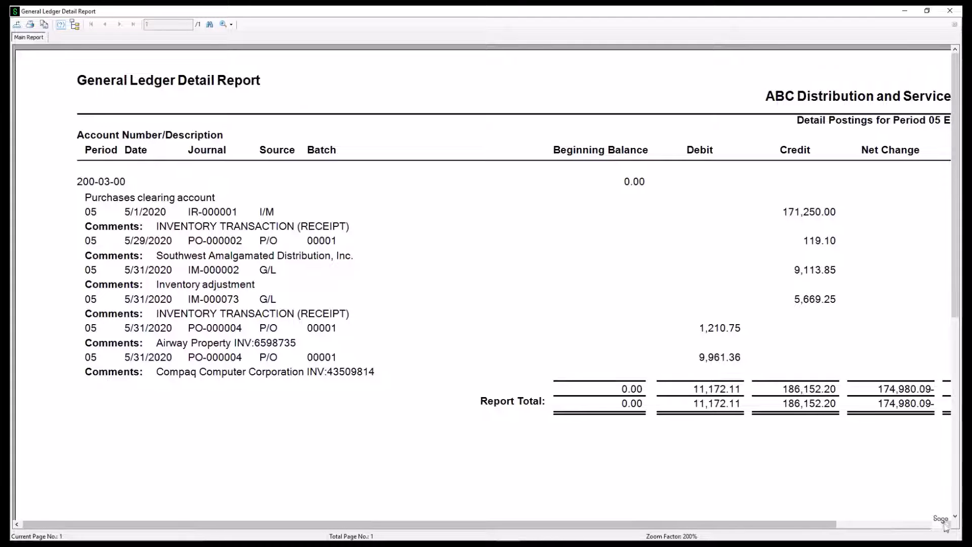
{"action": "left_click_drag", "start_coordinate": [830, 528], "coordinate": [908, 523]}
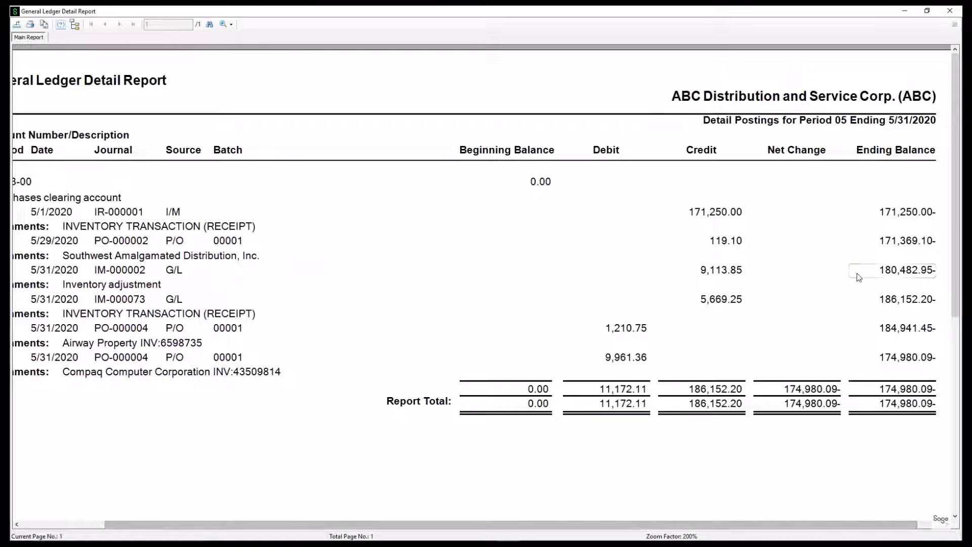
{"action": "left_click", "coordinate": [953, 12]}
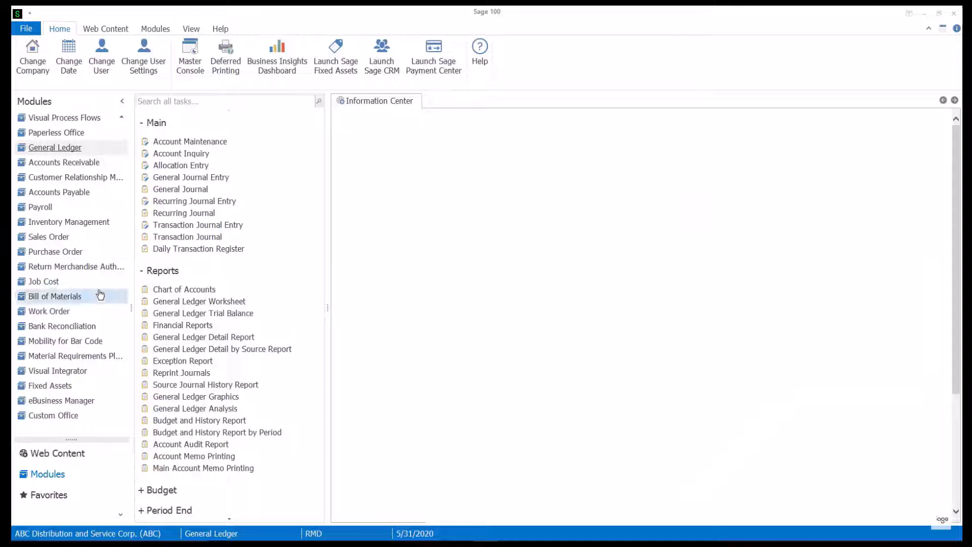
Step: Start an Accounts Payable invoice in Invoice Data Entry for vendor Stevens Supply with invoice number 24578
{"action": "left_click", "coordinate": [37, 194]}
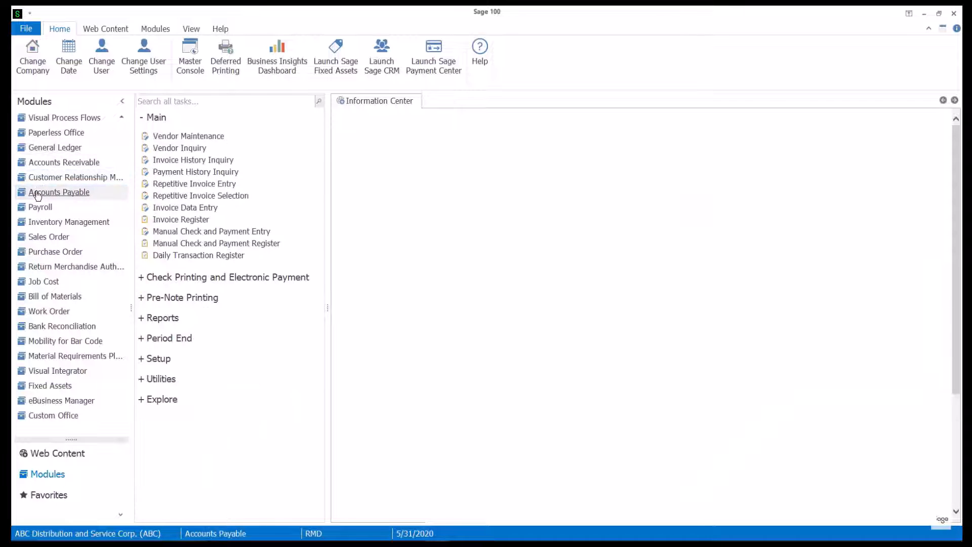
{"action": "left_click", "coordinate": [186, 208]}
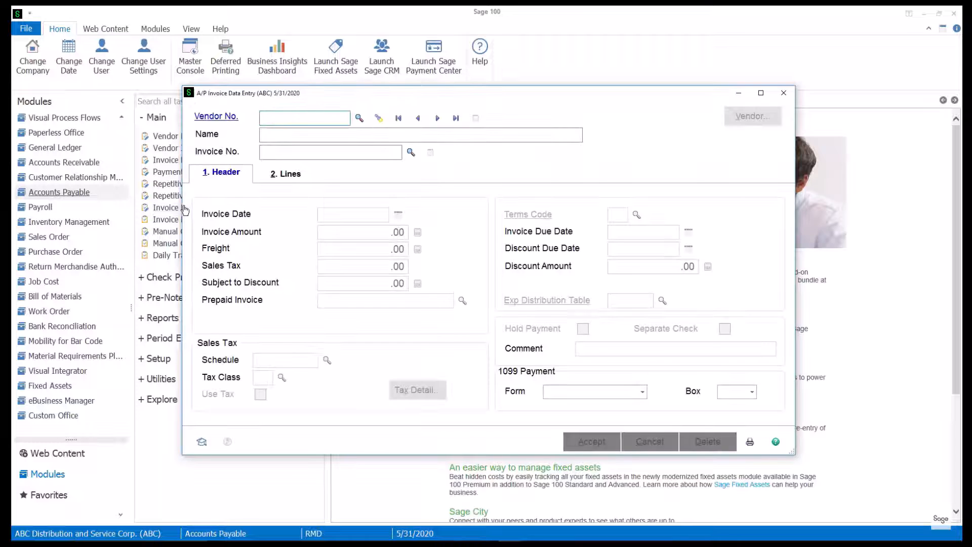
{"action": "left_click", "coordinate": [358, 118]}
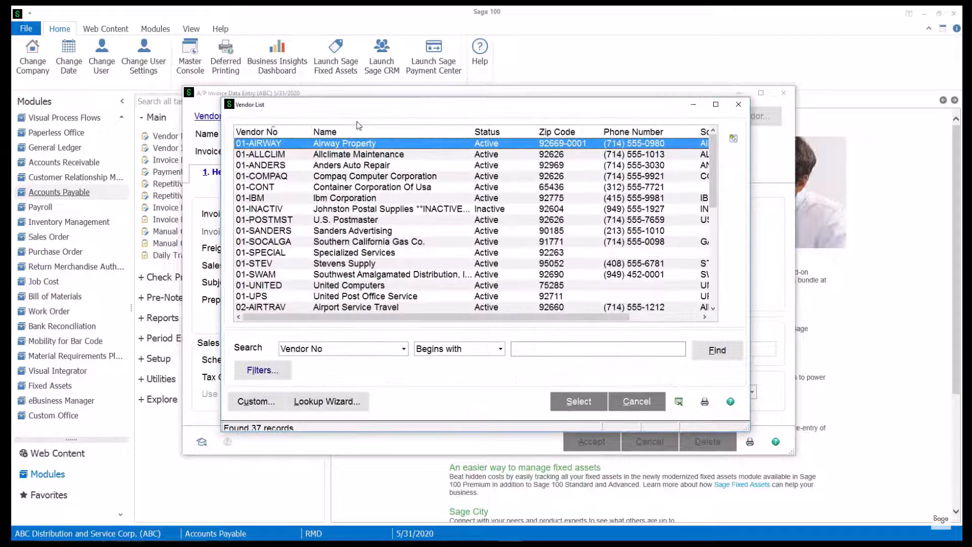
{"action": "double_click", "coordinate": [354, 264]}
{"action": "type", "text": "24578"}
{"action": "key", "text": "Tab"}
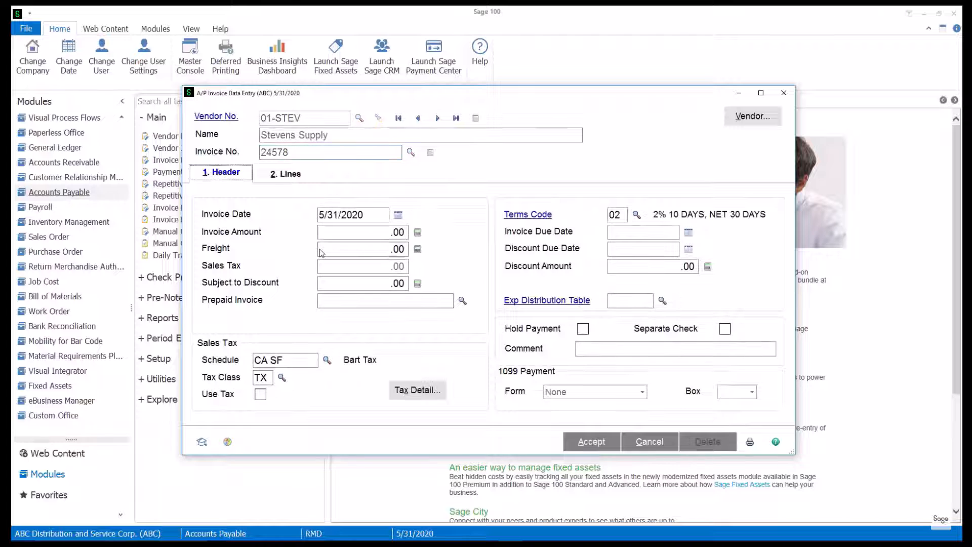
Step: Set the invoice amount to 171,250.00 in the Stevens Supply invoice header
{"action": "left_click", "coordinate": [353, 232]}
{"action": "left_click_drag", "start_coordinate": [354, 232], "coordinate": [445, 220]}
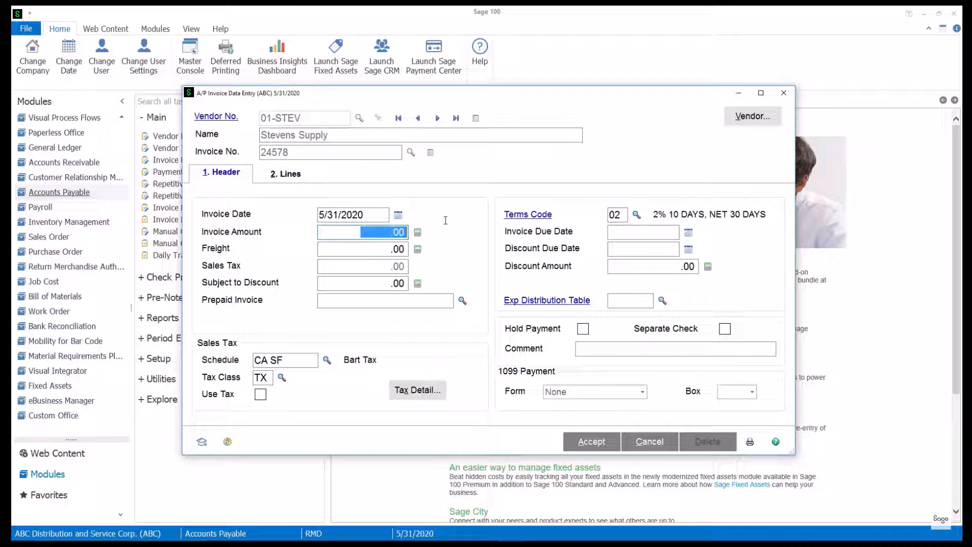
{"action": "type", "text": "171250.0"}
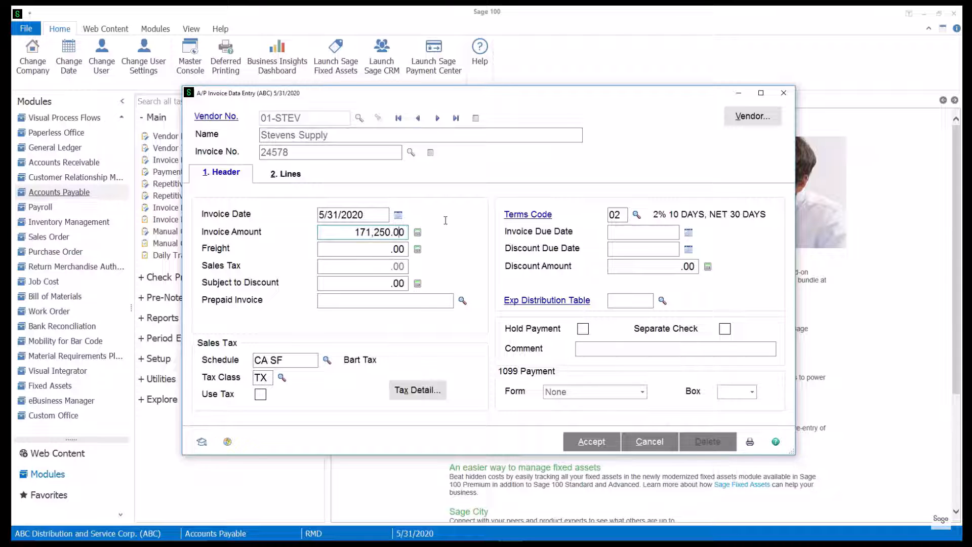
{"action": "key", "text": "Tab"}
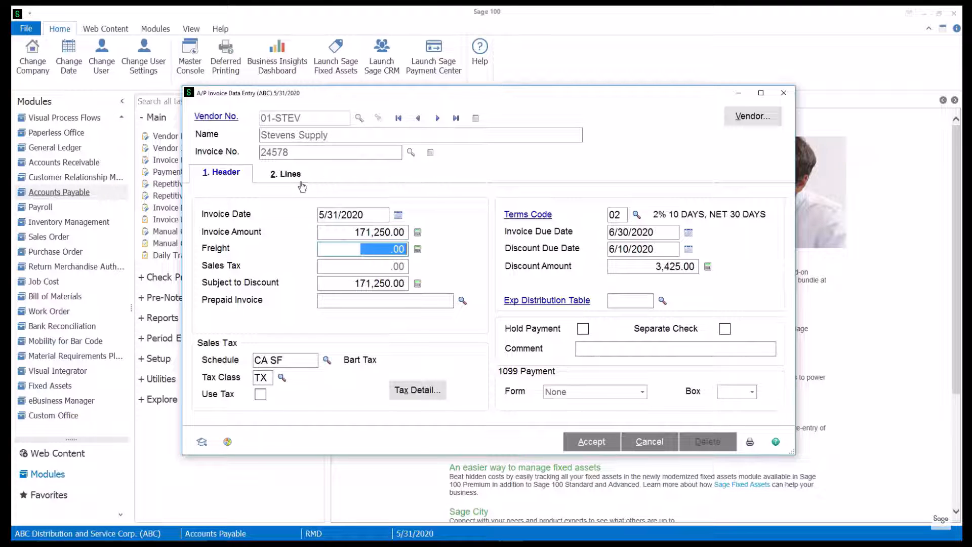
Step: Change the first invoice line's G/L account to the Purchases clearing account, looking up 200, and accept the invoice
{"action": "left_click", "coordinate": [298, 173]}
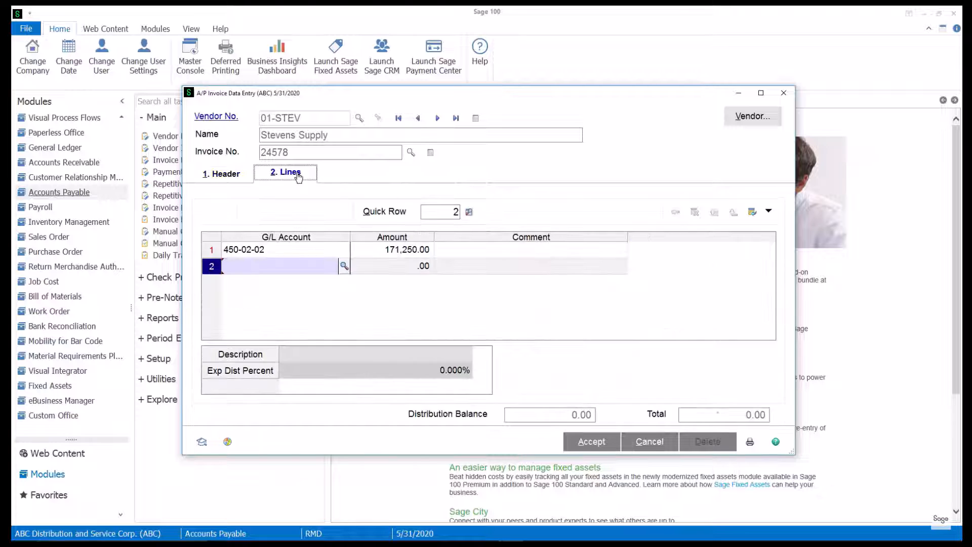
{"action": "left_click", "coordinate": [277, 254]}
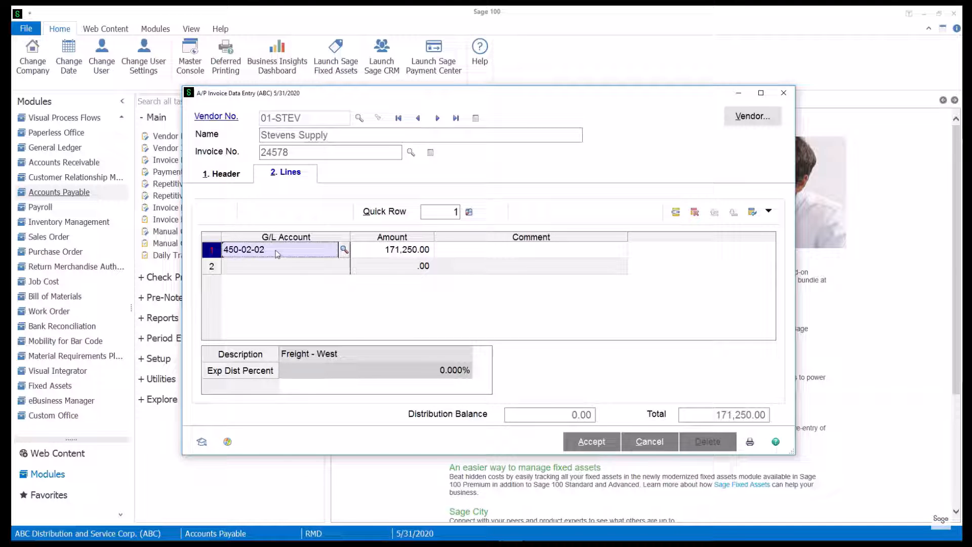
{"action": "key", "text": "BackSpace"}
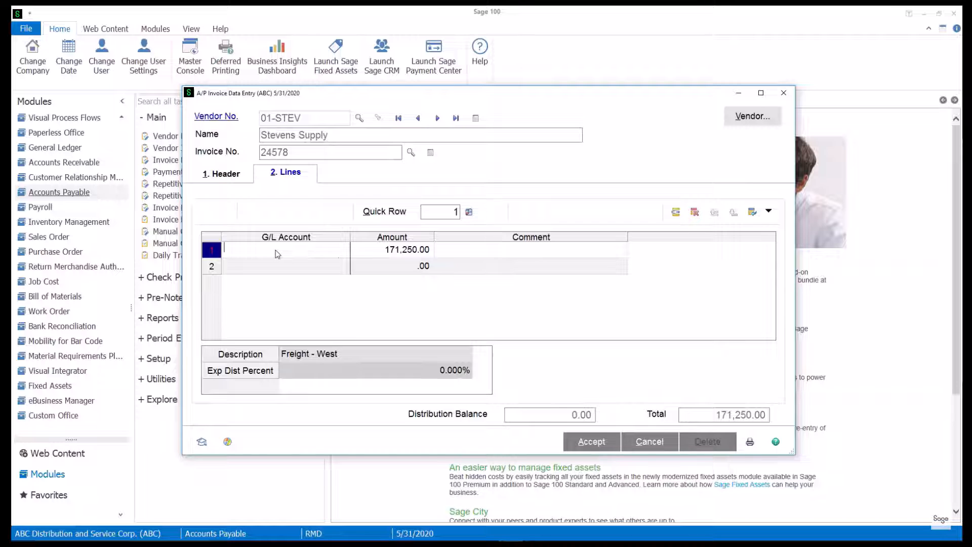
{"action": "type", "text": "200"}
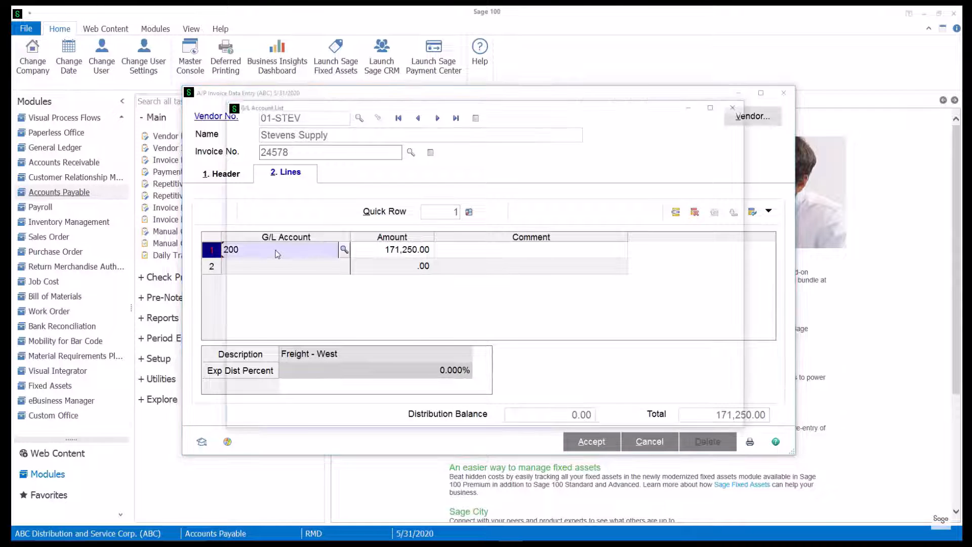
{"action": "double_click", "coordinate": [499, 179]}
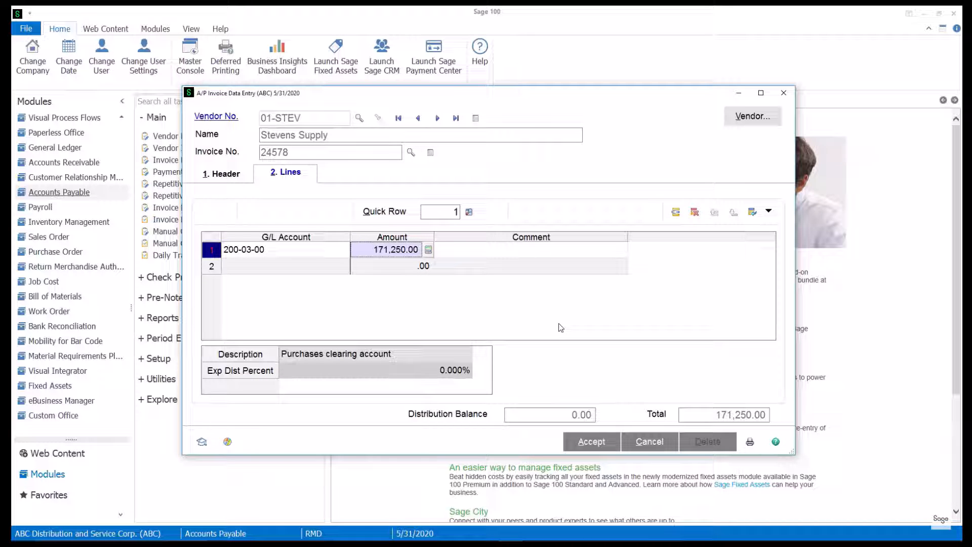
{"action": "left_click", "coordinate": [592, 441]}
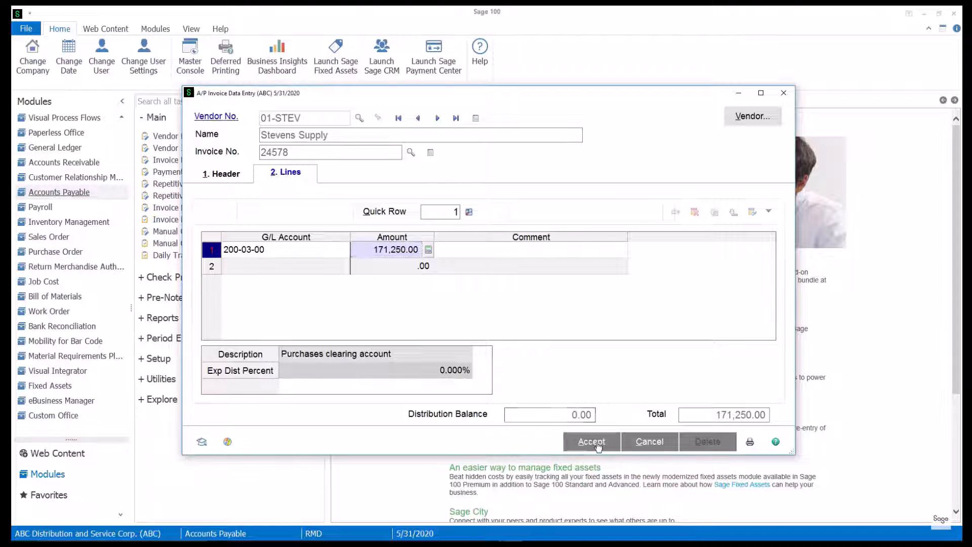
Step: Preview the Accounts Payable Invoice Register and its Recap By Division at full window size, close both, and update the register
{"action": "left_click", "coordinate": [752, 443]}
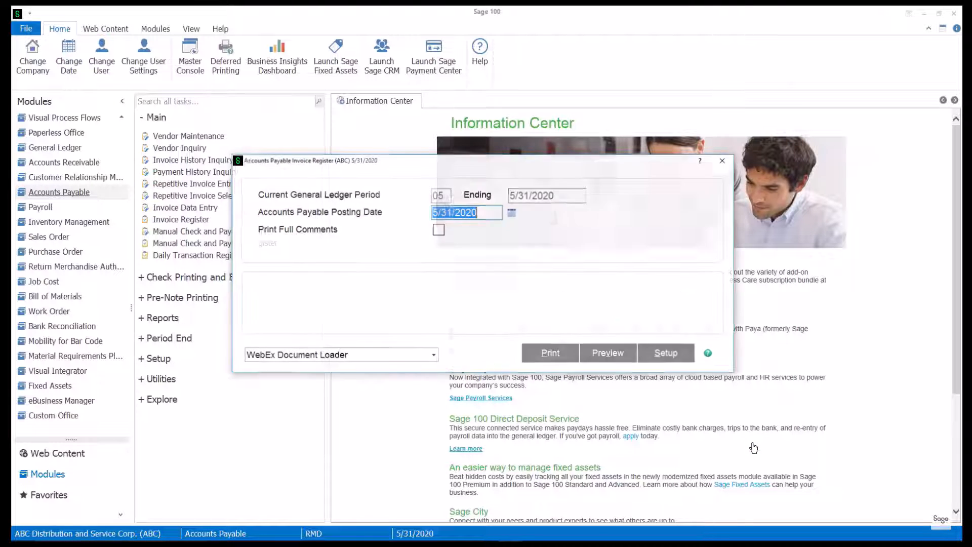
{"action": "left_click", "coordinate": [592, 355]}
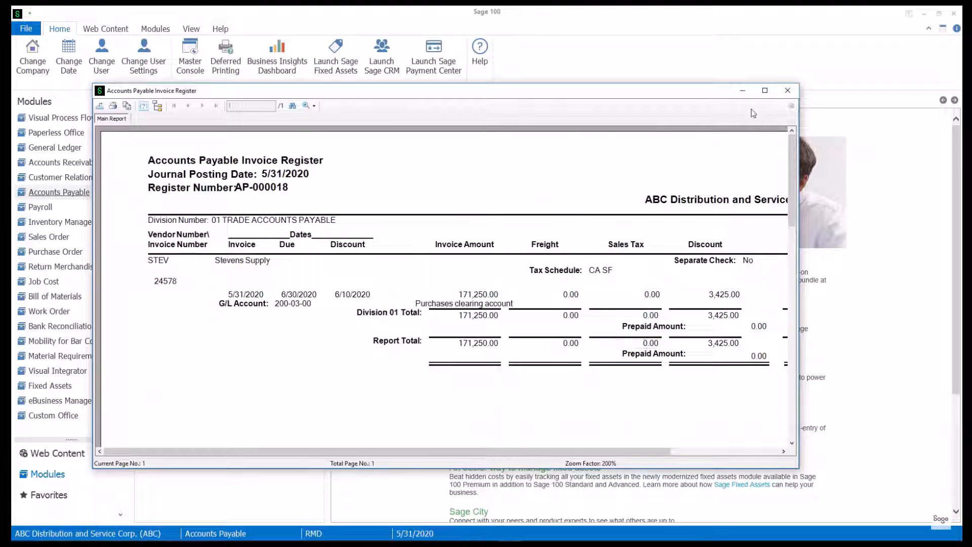
{"action": "left_click", "coordinate": [766, 93]}
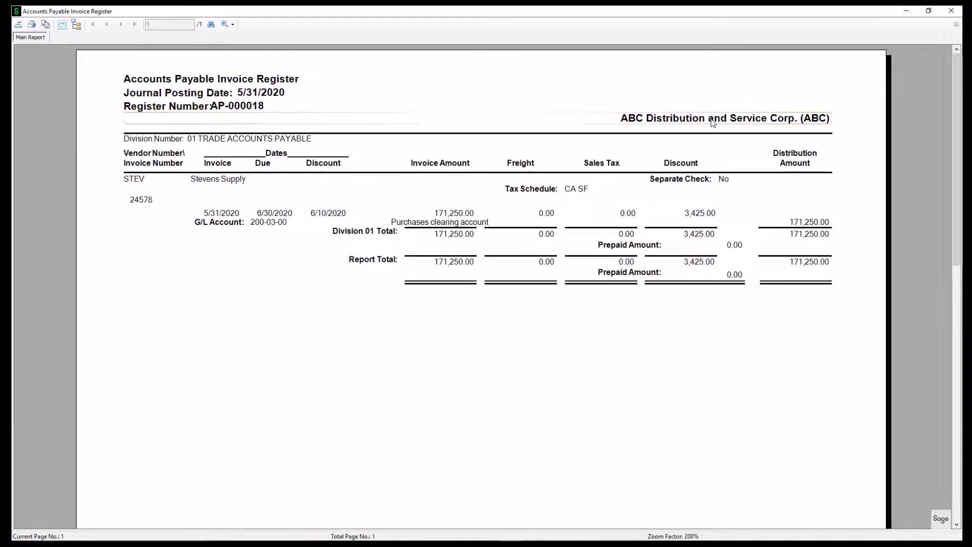
{"action": "left_click", "coordinate": [951, 11]}
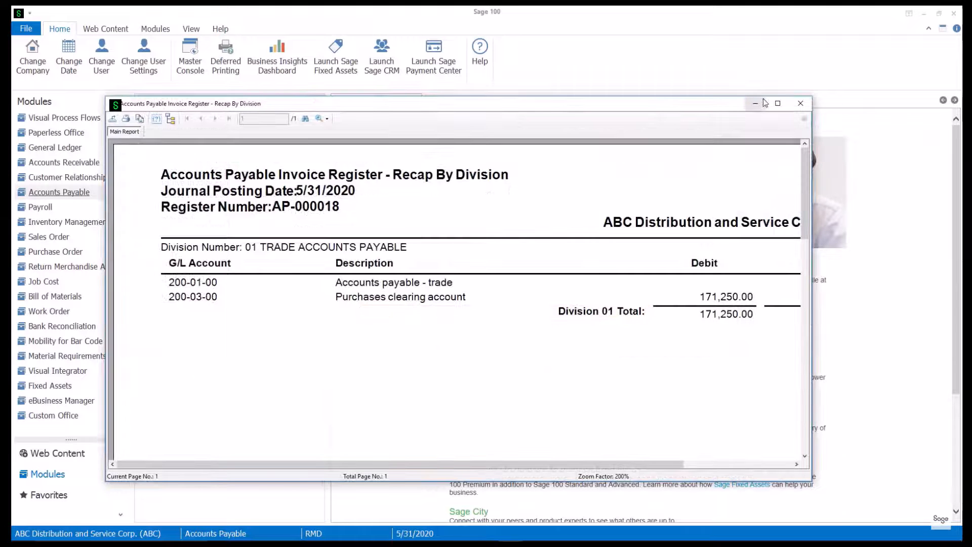
{"action": "left_click", "coordinate": [777, 103]}
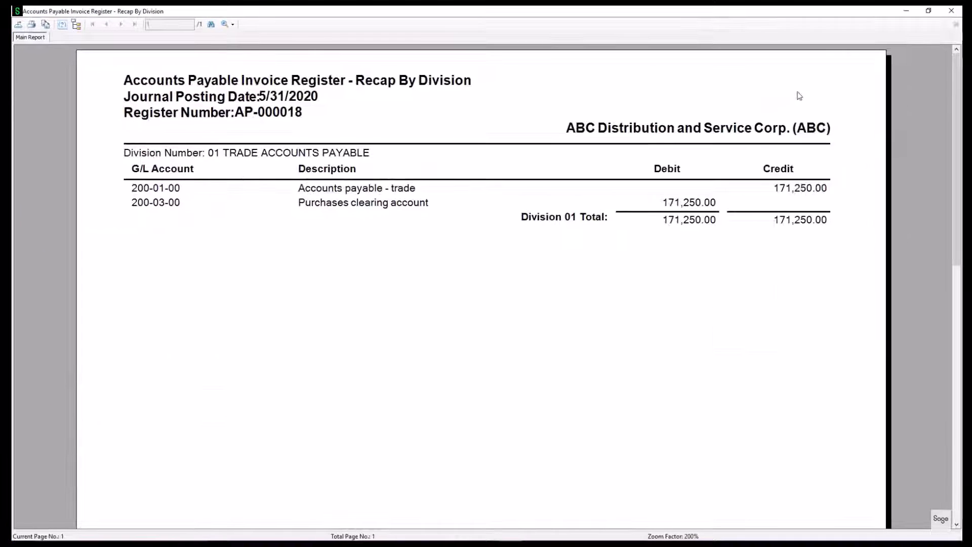
{"action": "left_click", "coordinate": [954, 11]}
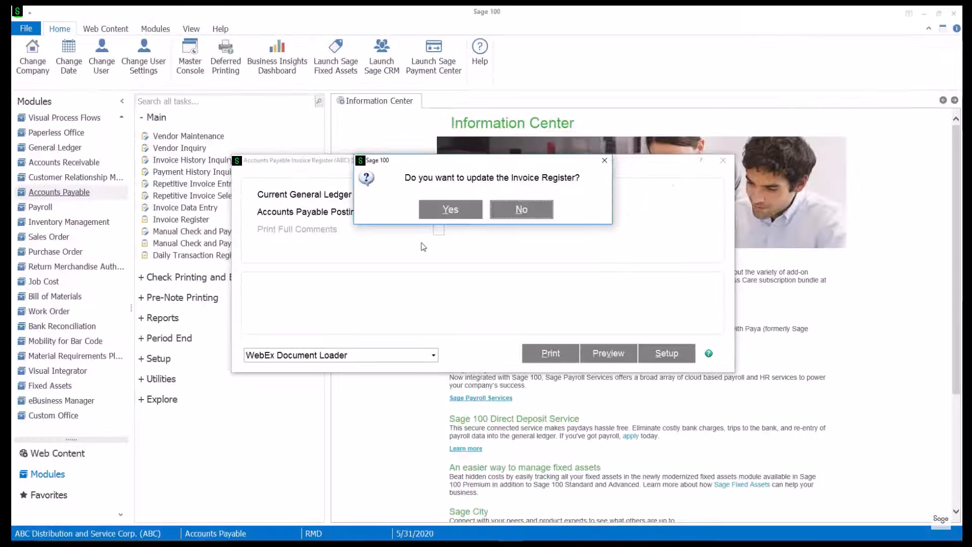
{"action": "left_click", "coordinate": [449, 210]}
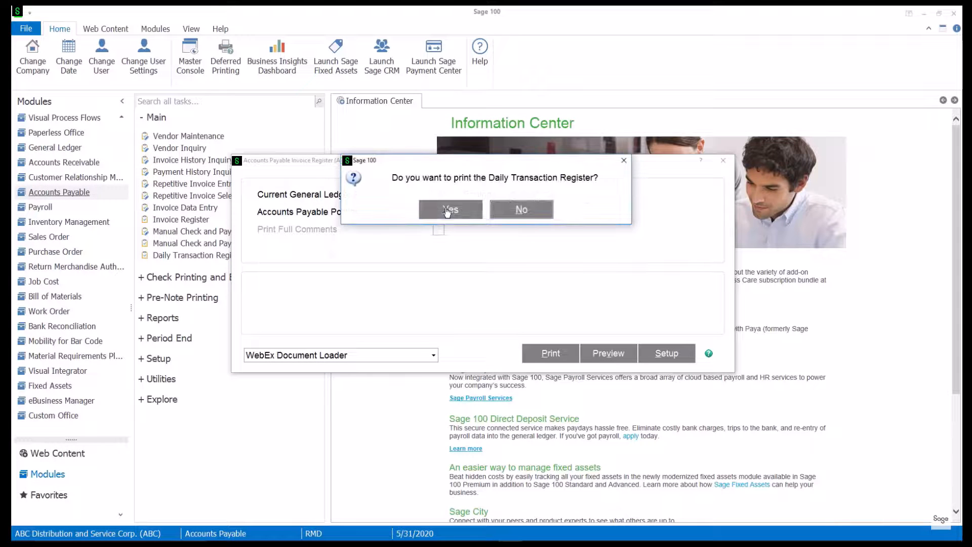
Step: Preview the Accounts Payable Daily Transaction Register at full window size, close the preview, and update the register
{"action": "left_click", "coordinate": [450, 210]}
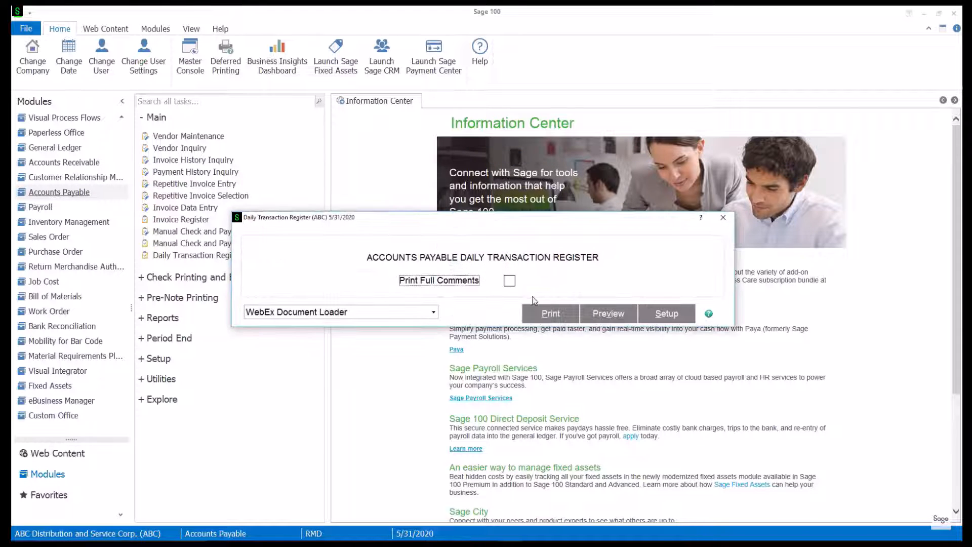
{"action": "left_click", "coordinate": [602, 314]}
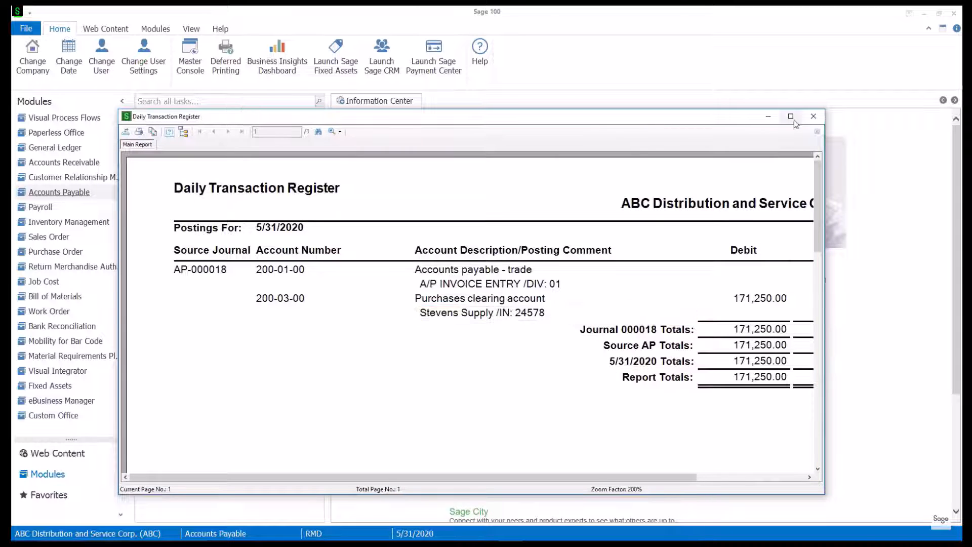
{"action": "left_click", "coordinate": [790, 117]}
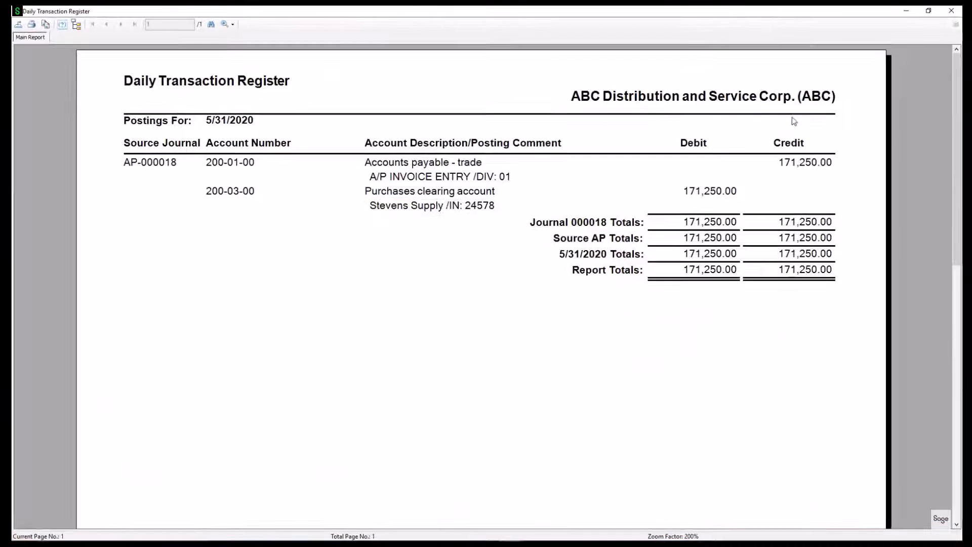
{"action": "left_click", "coordinate": [954, 11]}
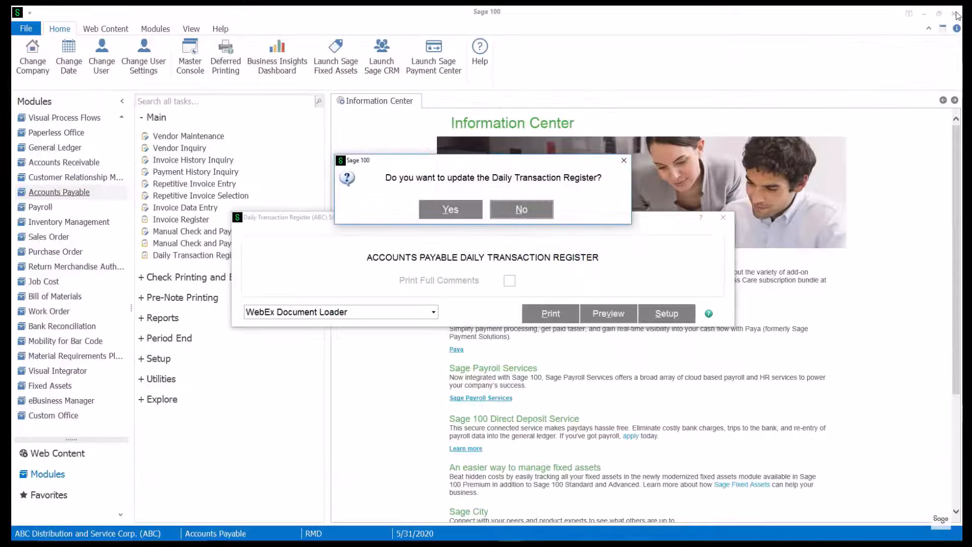
{"action": "left_click", "coordinate": [446, 211]}
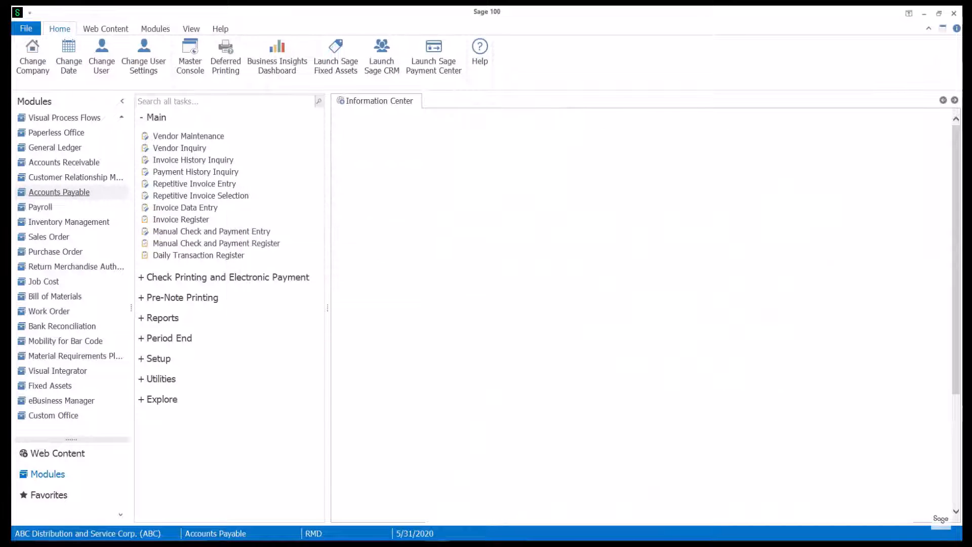
Step: Preview the Purchase Order module's Purchases Clearing Report with the STANDARD setting, check its report total, and close the preview
{"action": "left_click", "coordinate": [39, 252]}
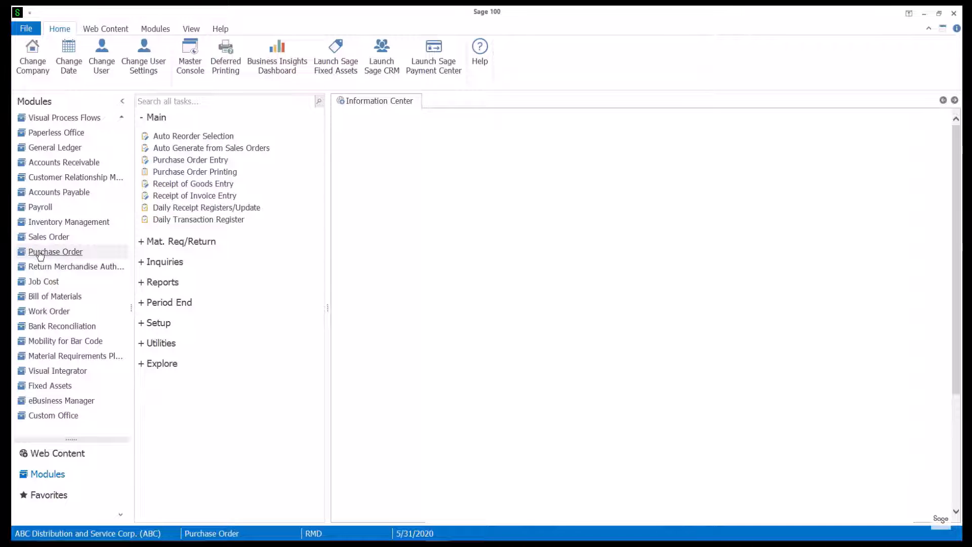
{"action": "left_click", "coordinate": [156, 302]}
{"action": "left_click", "coordinate": [190, 322]}
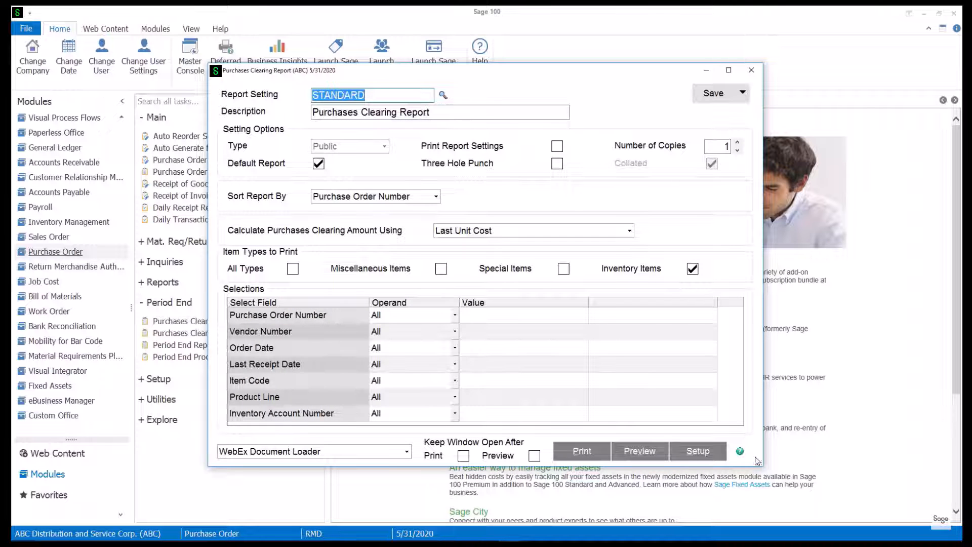
{"action": "left_click", "coordinate": [663, 450]}
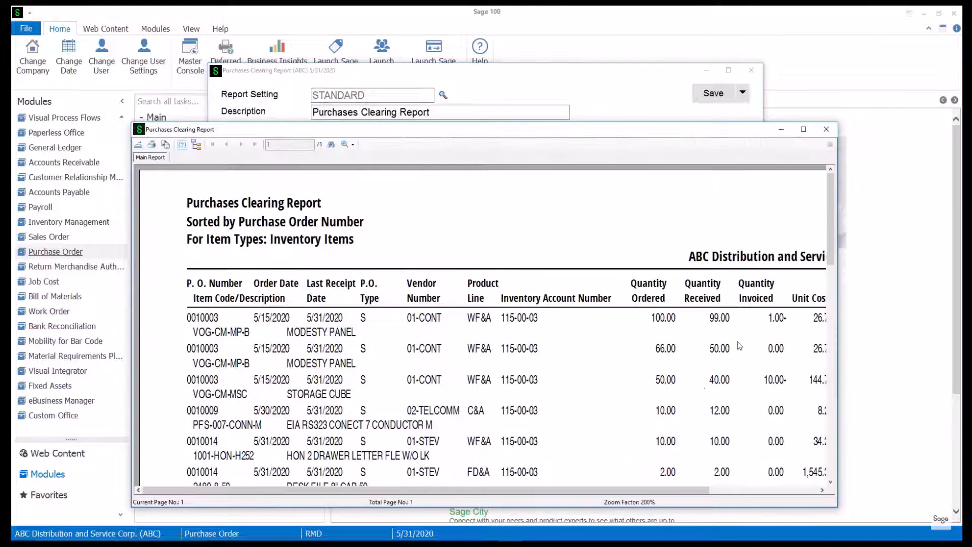
{"action": "left_click", "coordinate": [804, 129]}
{"action": "scroll", "coordinate": [799, 139], "scroll_direction": "down", "scroll_amount": 8}
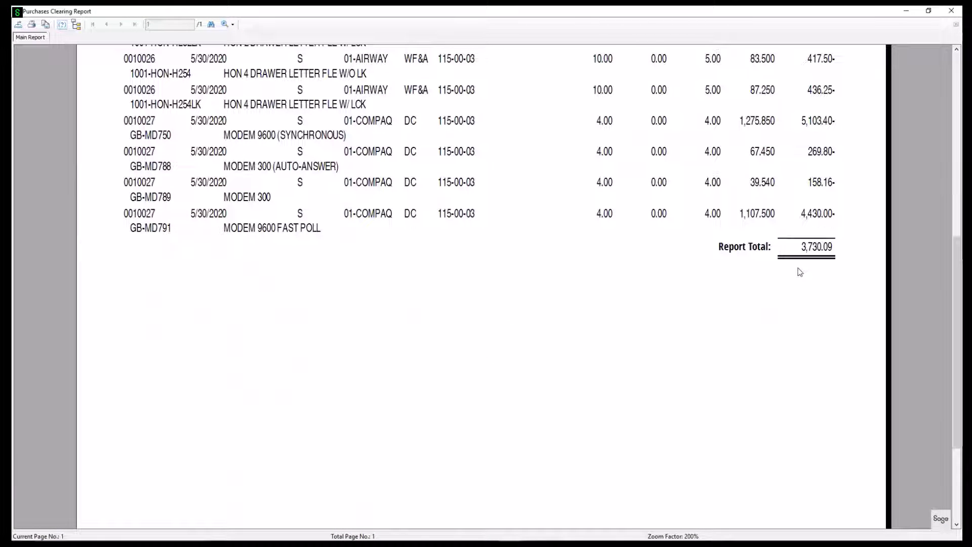
{"action": "left_click", "coordinate": [951, 11]}
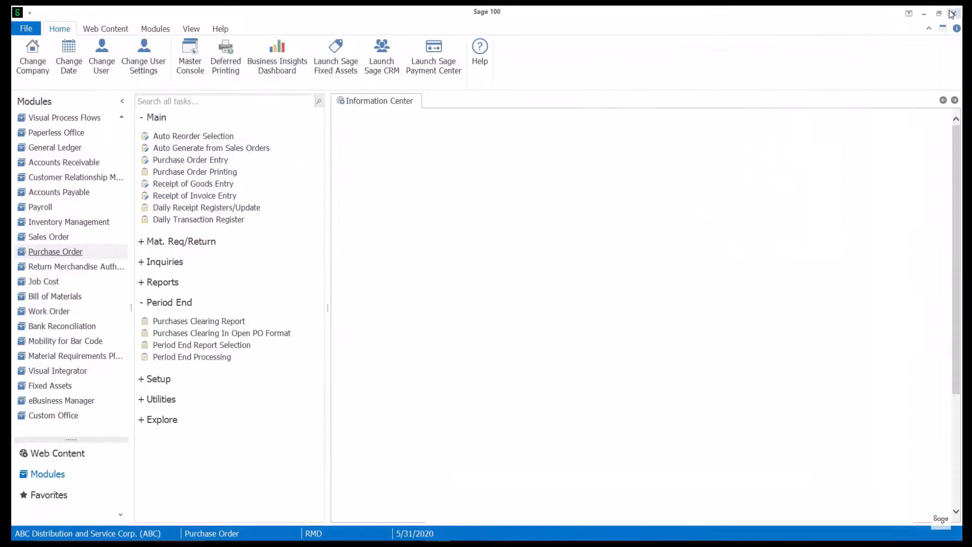
Step: Filter the General Ledger Trial Balance to account numbers beginning with 200-03-00, the Purchases clearing account, looking up 200
{"action": "left_click", "coordinate": [68, 149]}
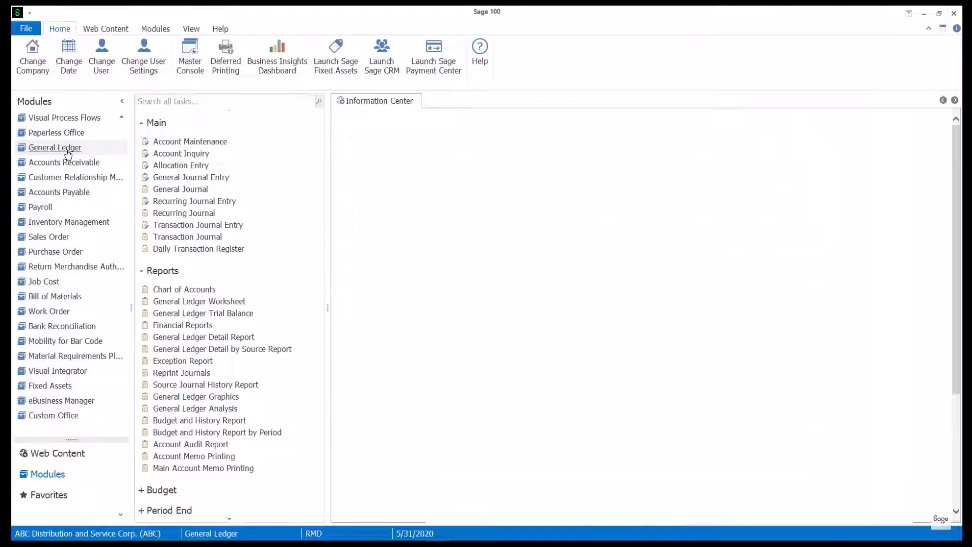
{"action": "left_click", "coordinate": [234, 313]}
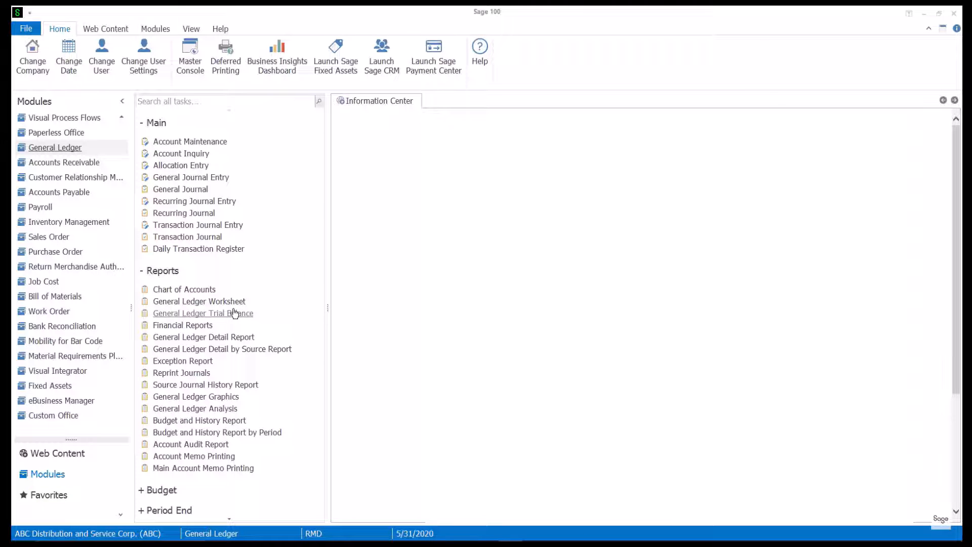
{"action": "left_click", "coordinate": [429, 375]}
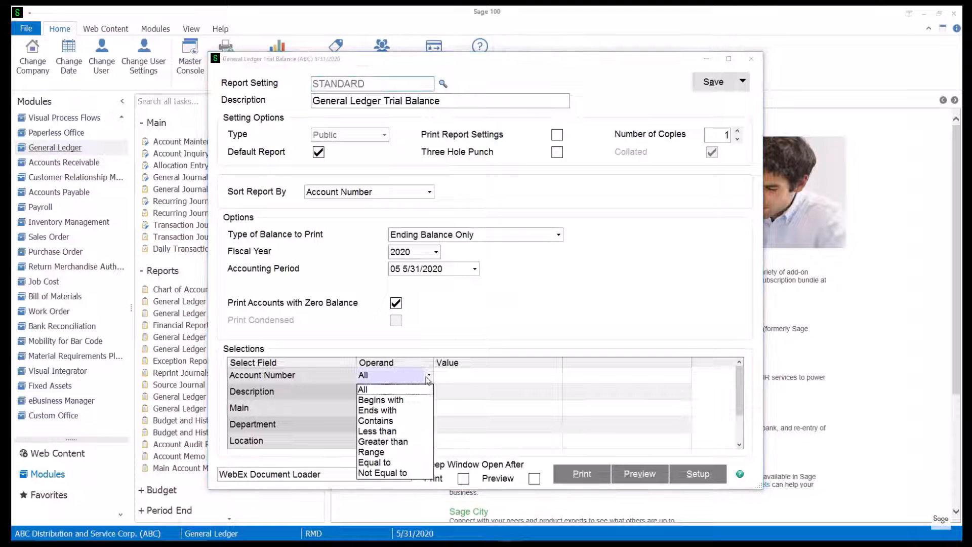
{"action": "left_click", "coordinate": [415, 399]}
{"action": "left_click", "coordinate": [458, 377]}
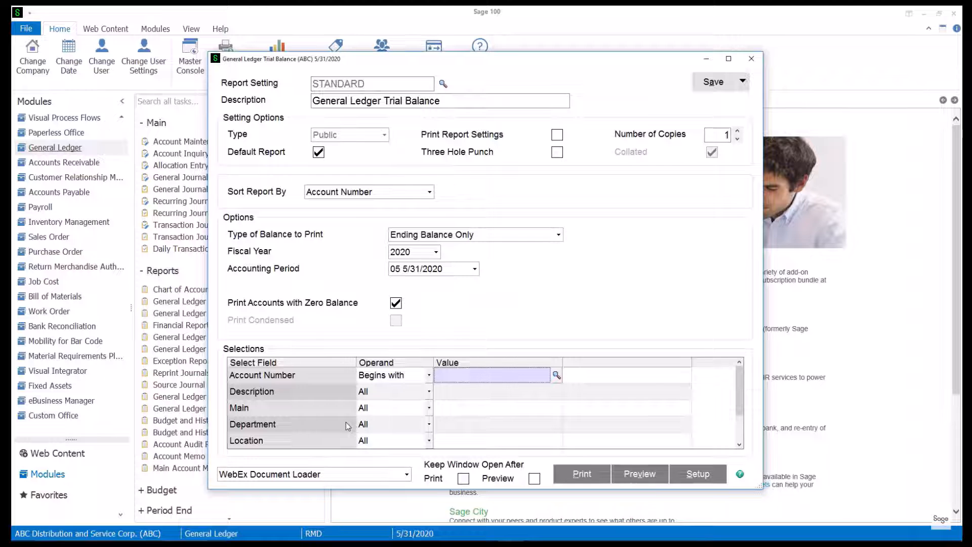
{"action": "type", "text": "200"}
{"action": "key", "text": "Tab"}
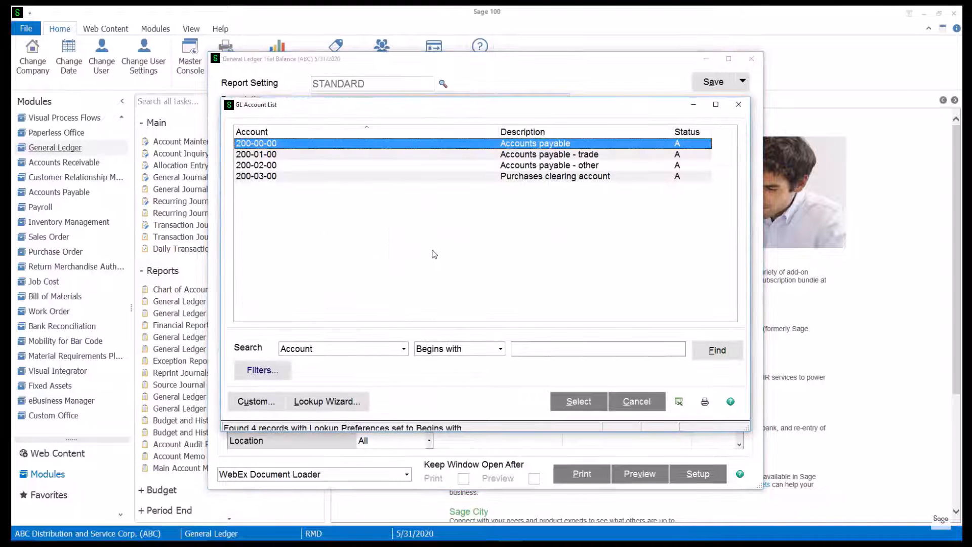
{"action": "double_click", "coordinate": [526, 177]}
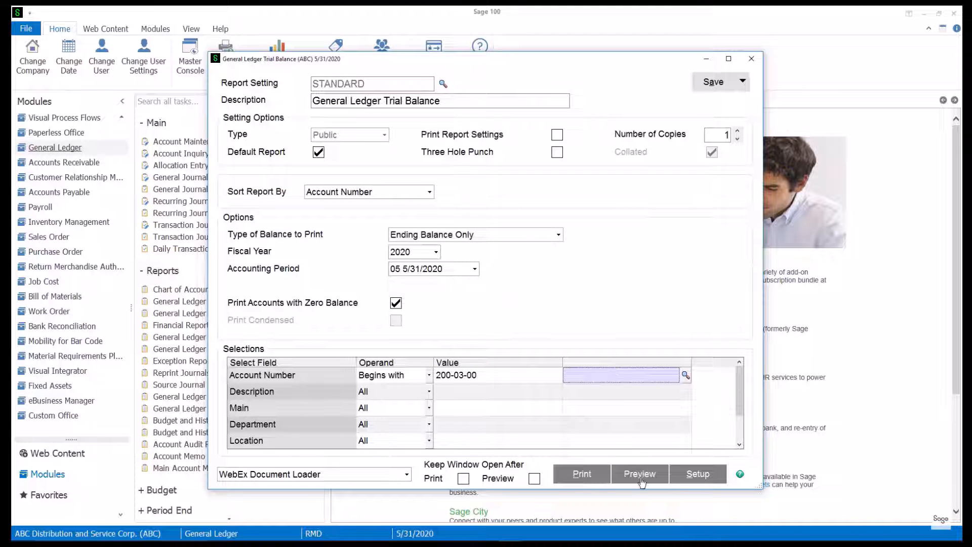
Step: Preview the filtered General Ledger Trial Balance at full window size, check the Purchases clearing account's balance, and close the preview
{"action": "left_click", "coordinate": [639, 474]}
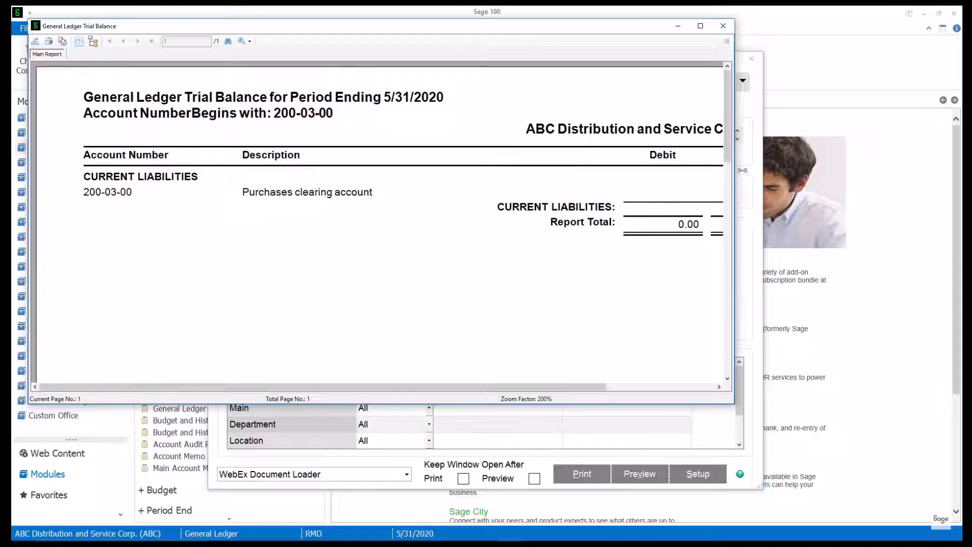
{"action": "left_click", "coordinate": [705, 26]}
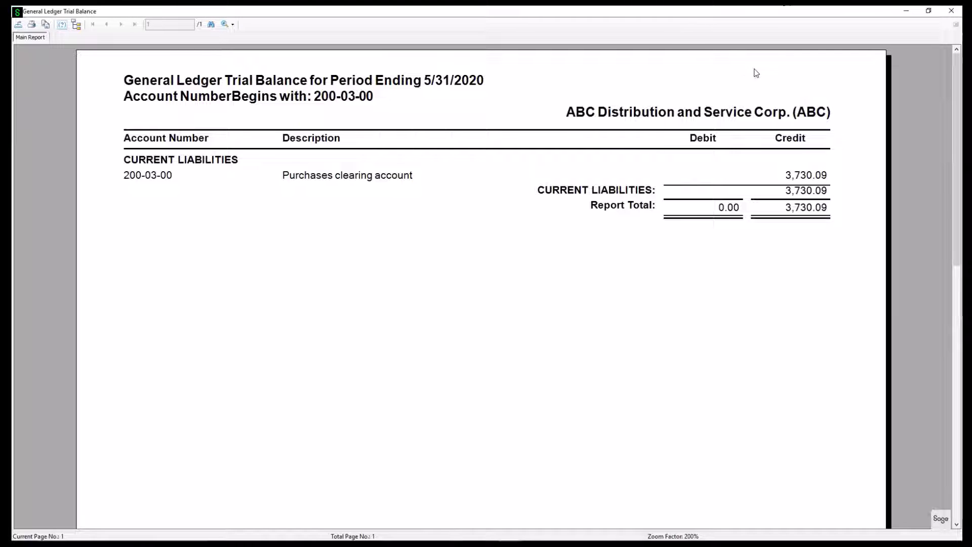
{"action": "left_click", "coordinate": [946, 16]}
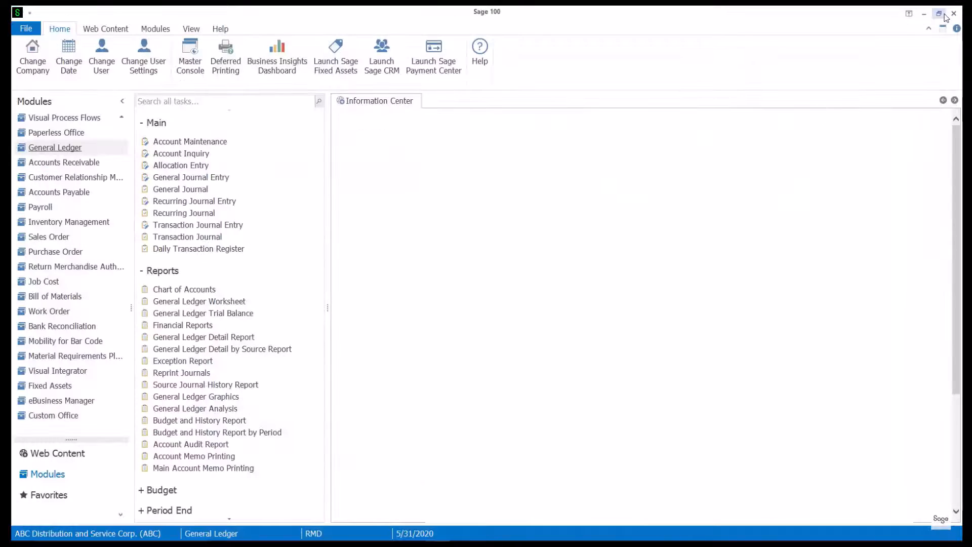